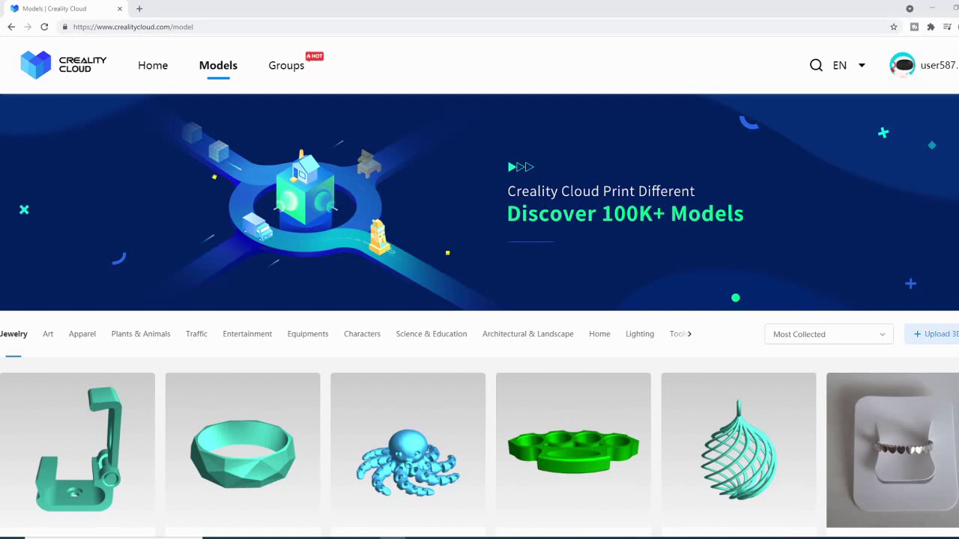
Open Creality Cloud's Upload 3D page for a new model group in a new tab.
mouse_move(920, 61)
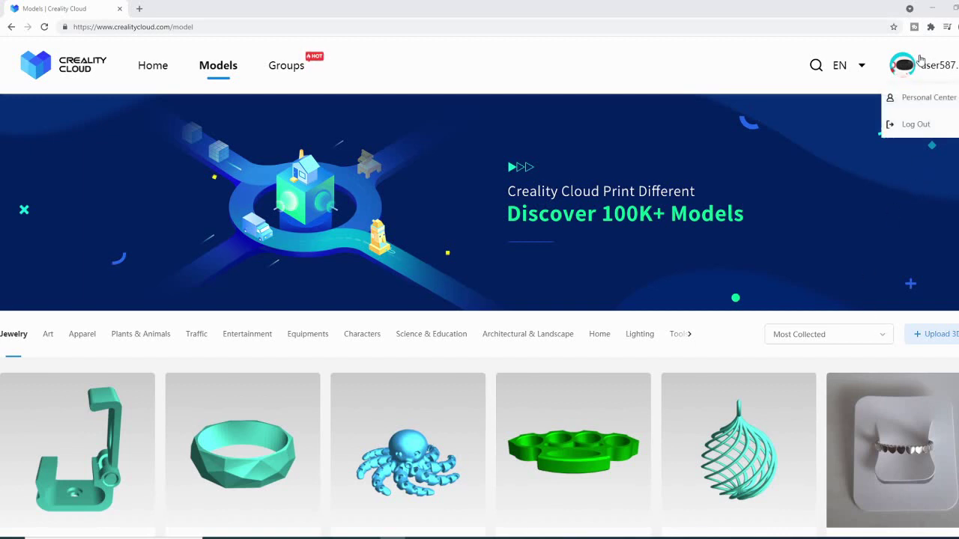
click(940, 335)
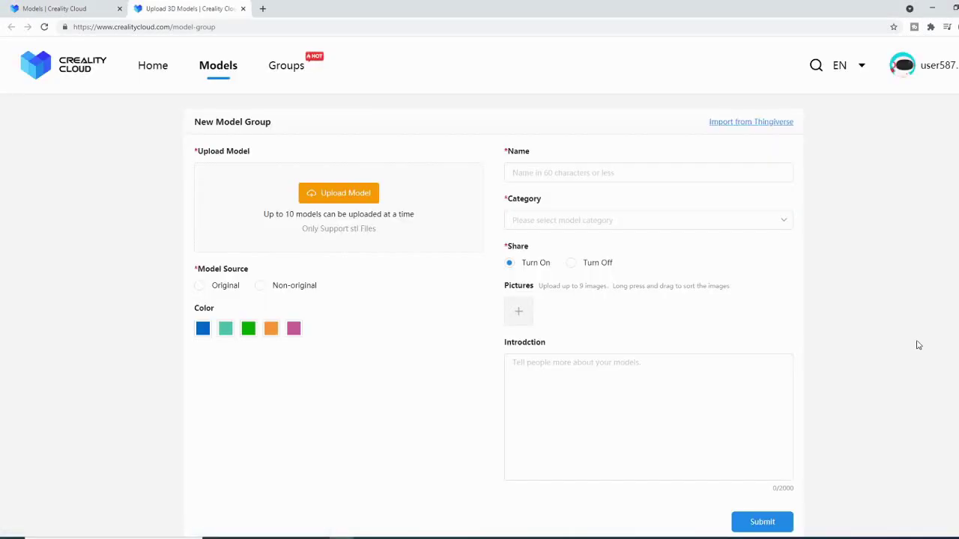
Locate Chandra Pauldron v1.stl in the My Stls folder for uploading.
click(314, 193)
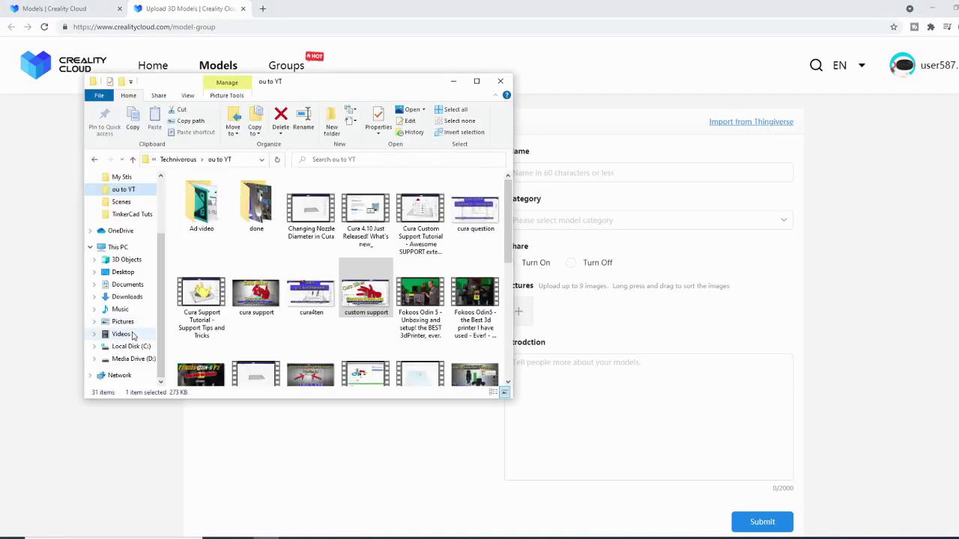
click(121, 177)
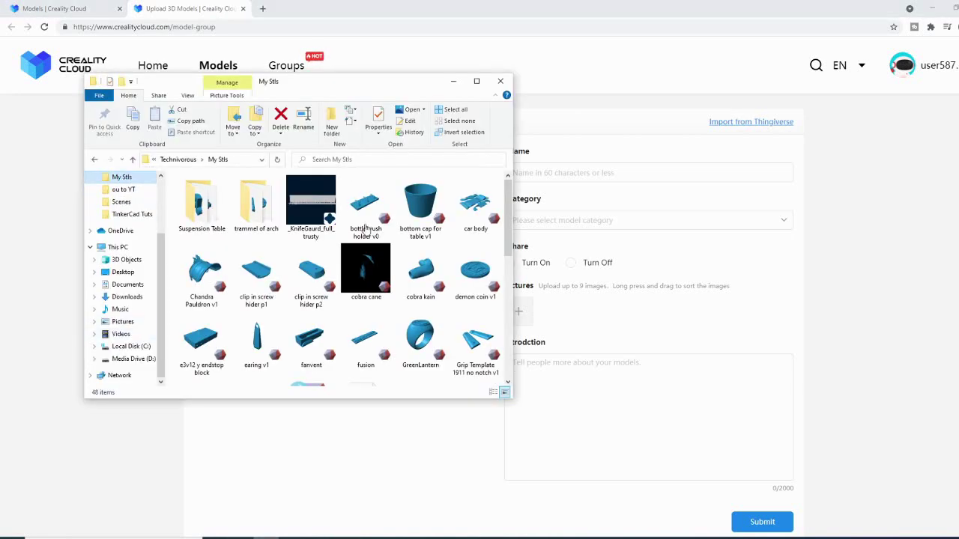
drag(219, 274, 383, 442)
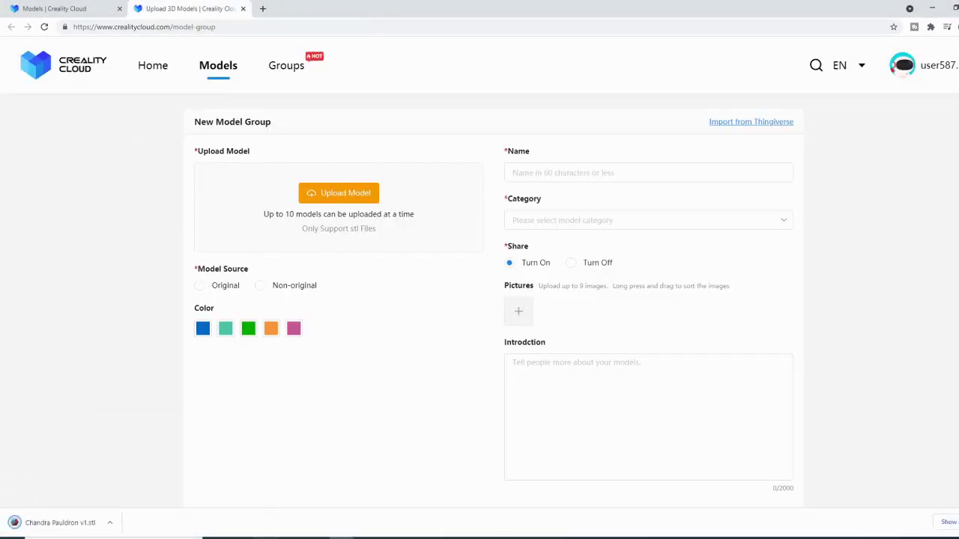
click(263, 536)
Upload Chandra Pauldron v1.stl and name the model group 'pauldron for rpg'.
drag(228, 84, 455, 308)
drag(449, 491, 328, 220)
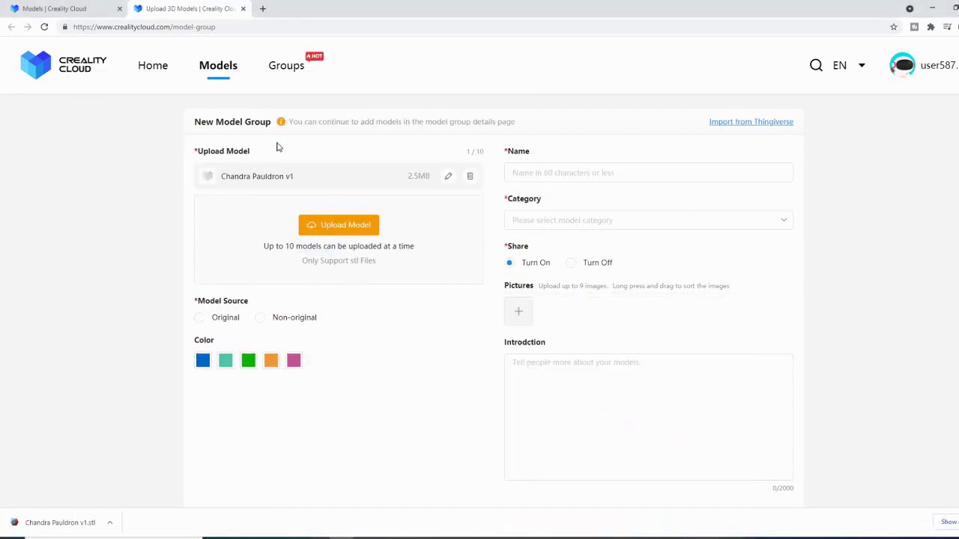
click(567, 172)
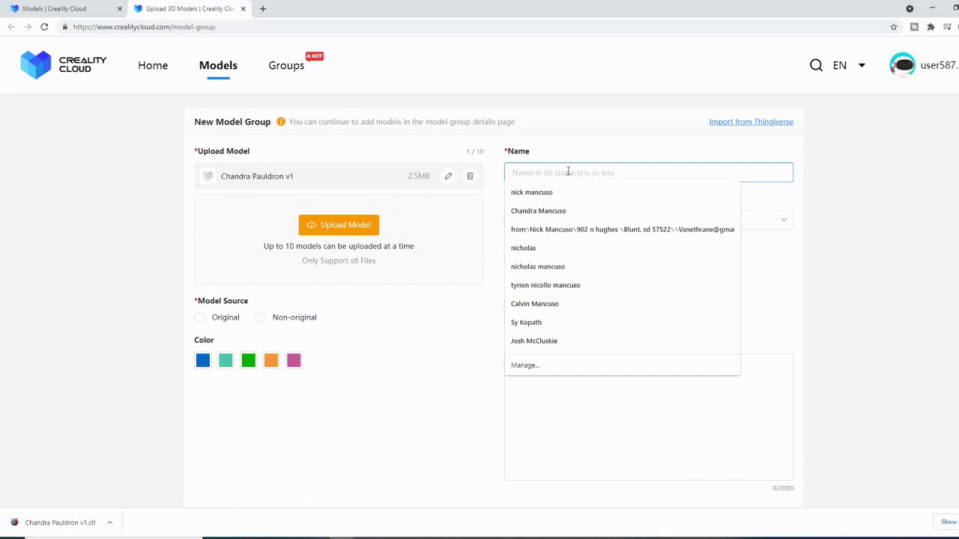
text(pauldron for rpg)
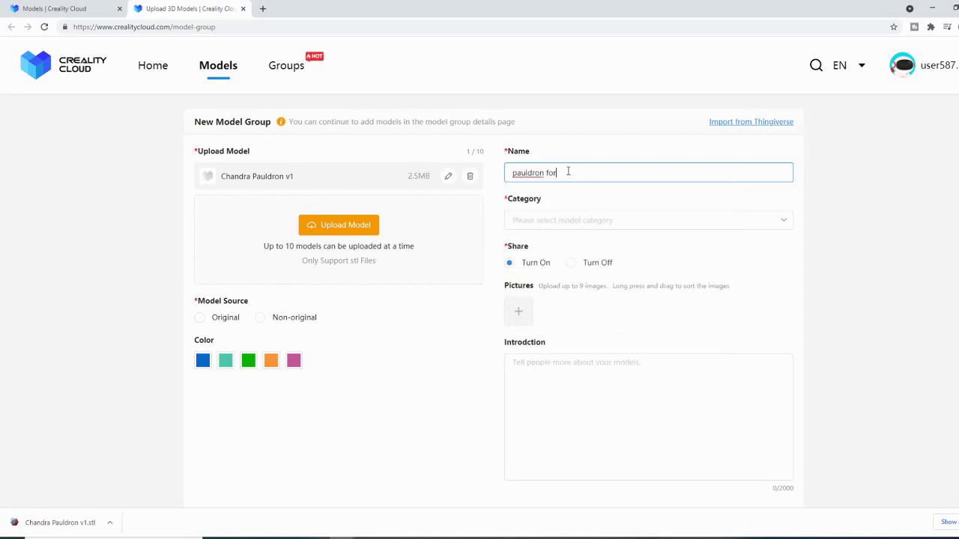
Set the category to Apparel and write the introduction 'this is a custom pauldron…'.
click(579, 220)
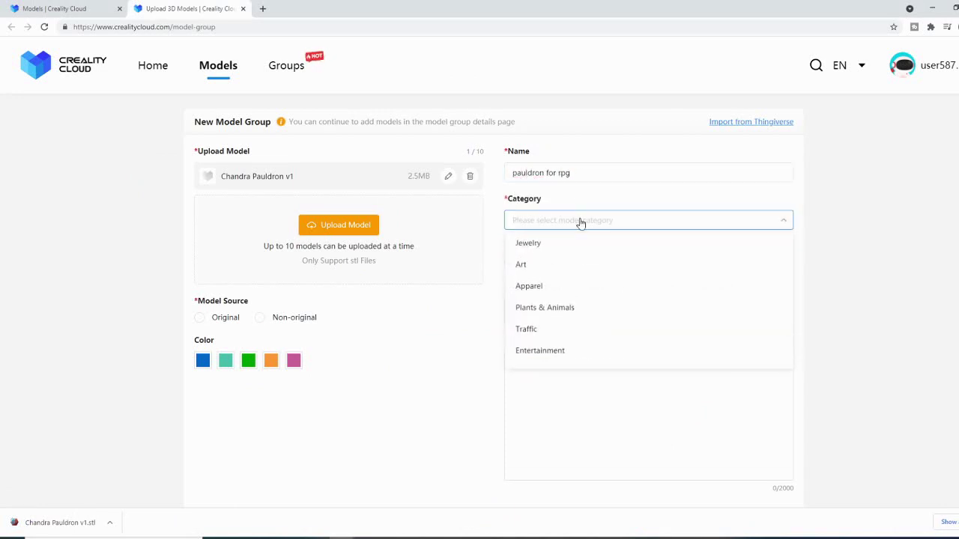
click(531, 289)
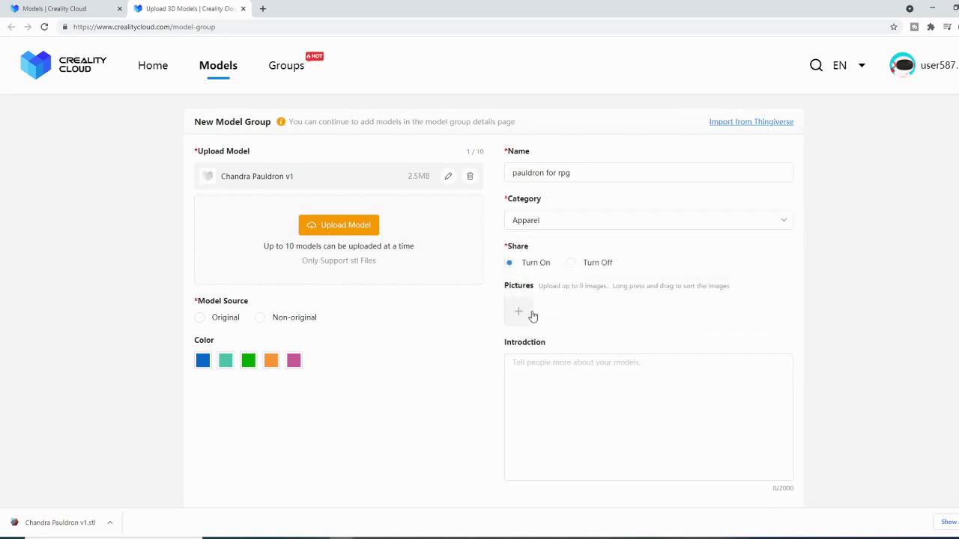
click(547, 369)
text(this is a custom p)
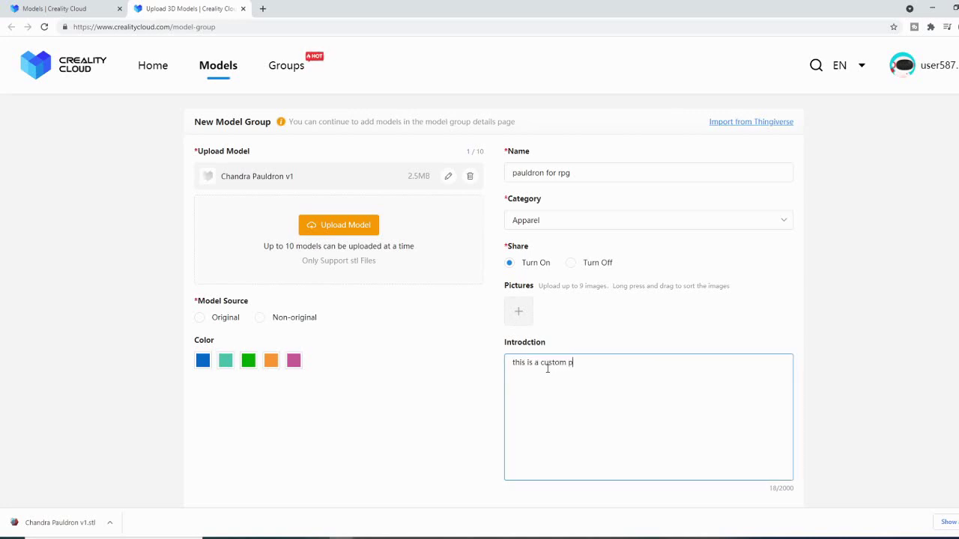
text(auldron or)
Choose green as the model colour and mark it as Original work.
click(248, 360)
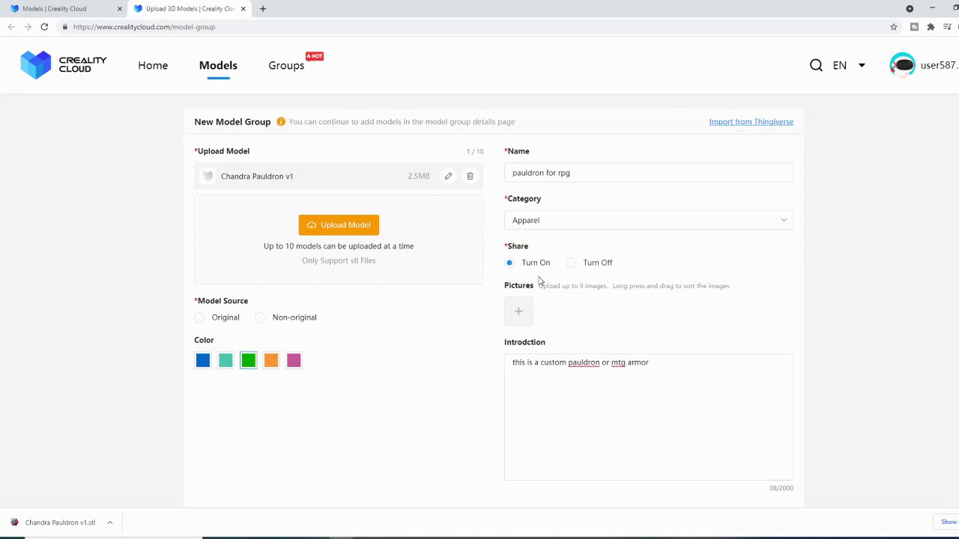
scroll(538, 280, down, 1)
click(200, 266)
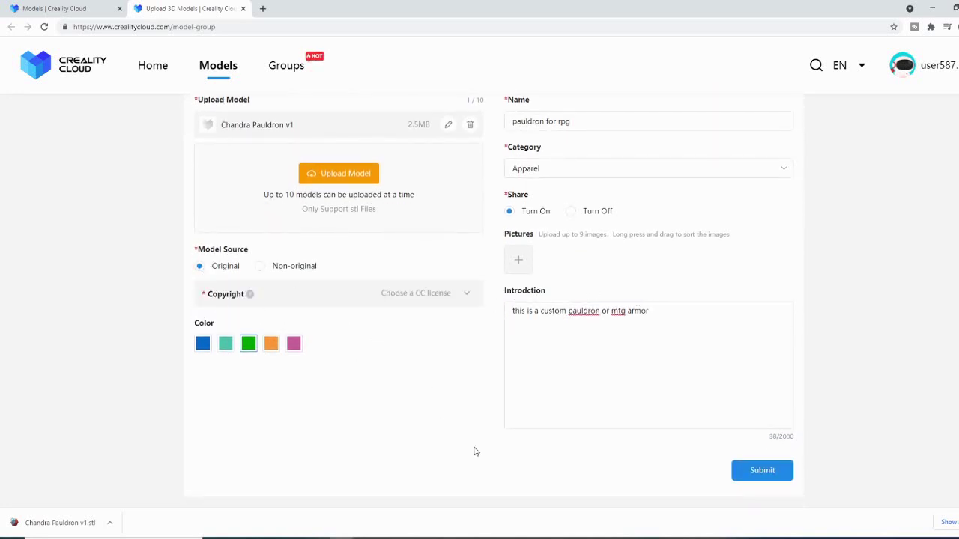
Submit the 'pauldron for rpg' model group with a CC BY copyright licence.
click(767, 470)
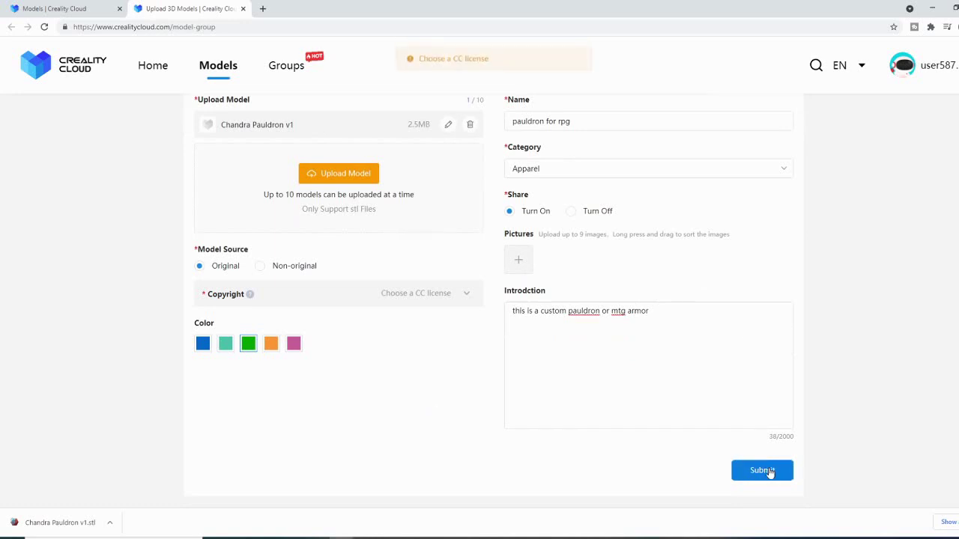
click(447, 297)
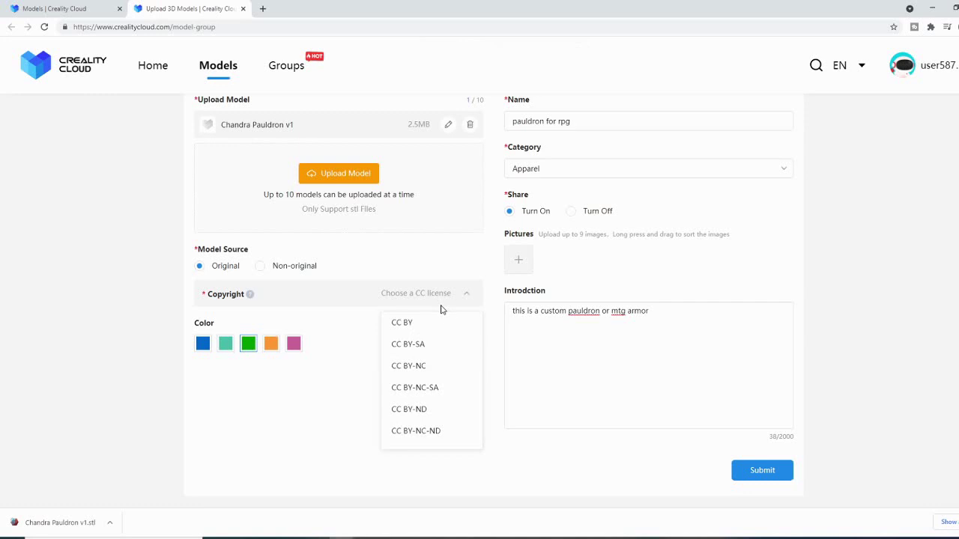
click(448, 322)
click(749, 478)
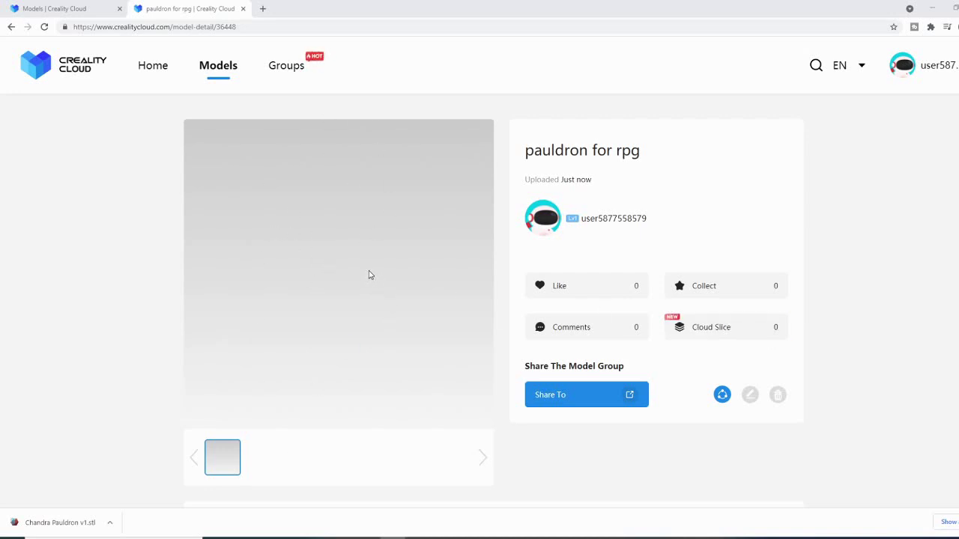
Send the pauldron to the cloud slicer and pick Ender-3 V2 from the Ender Series.
click(690, 329)
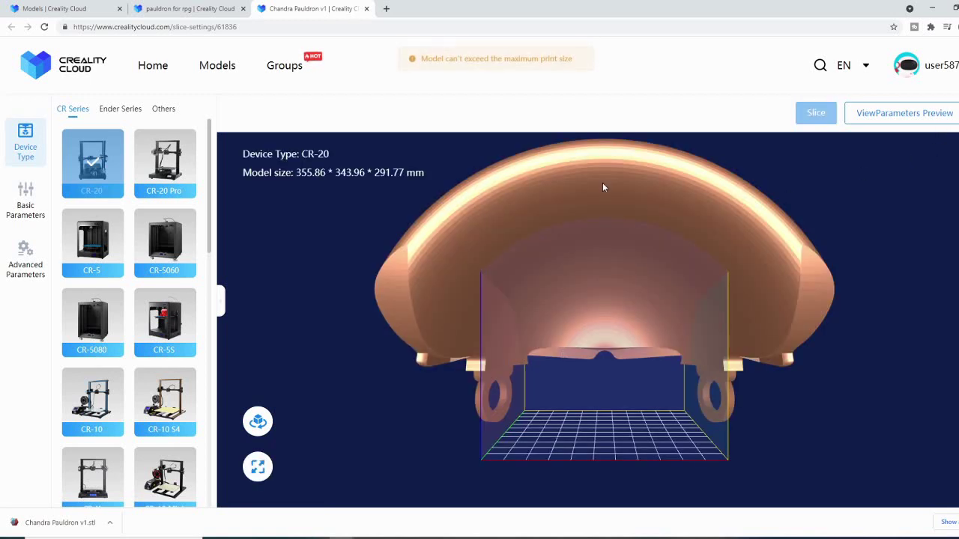
click(120, 109)
scroll(147, 311, down, 5)
scroll(123, 243, up, 5)
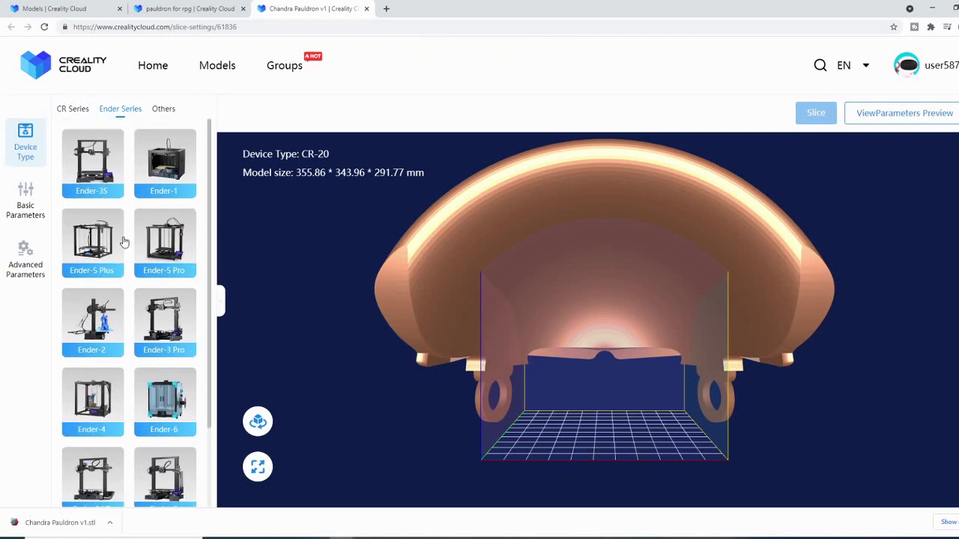
click(164, 109)
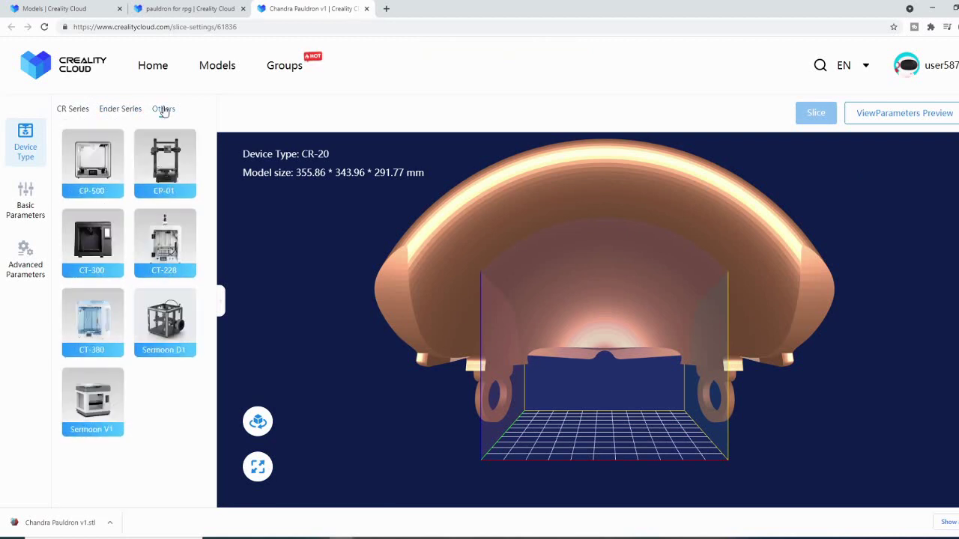
click(116, 112)
scroll(101, 291, down, 2)
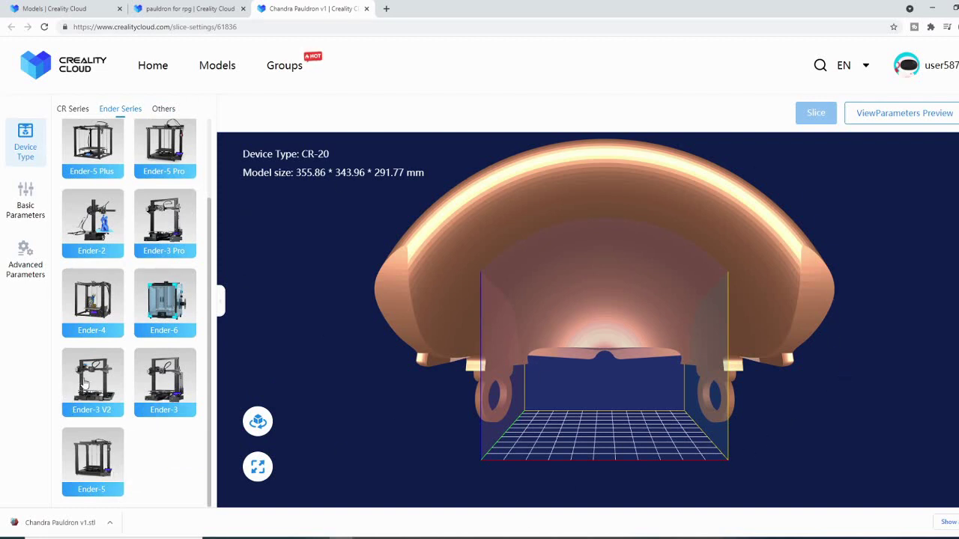
click(86, 384)
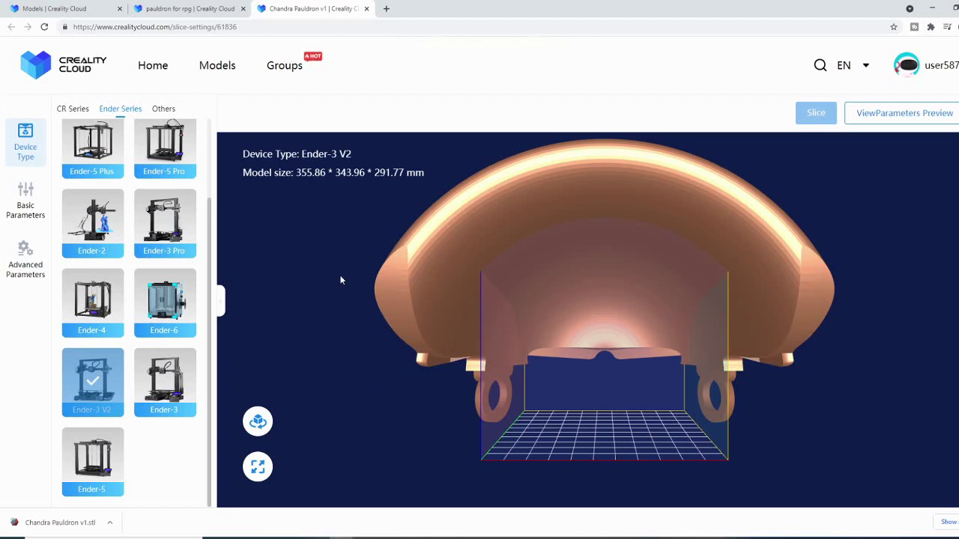
Try scaling the pauldron to 12% and orbit the view to inspect it.
click(253, 467)
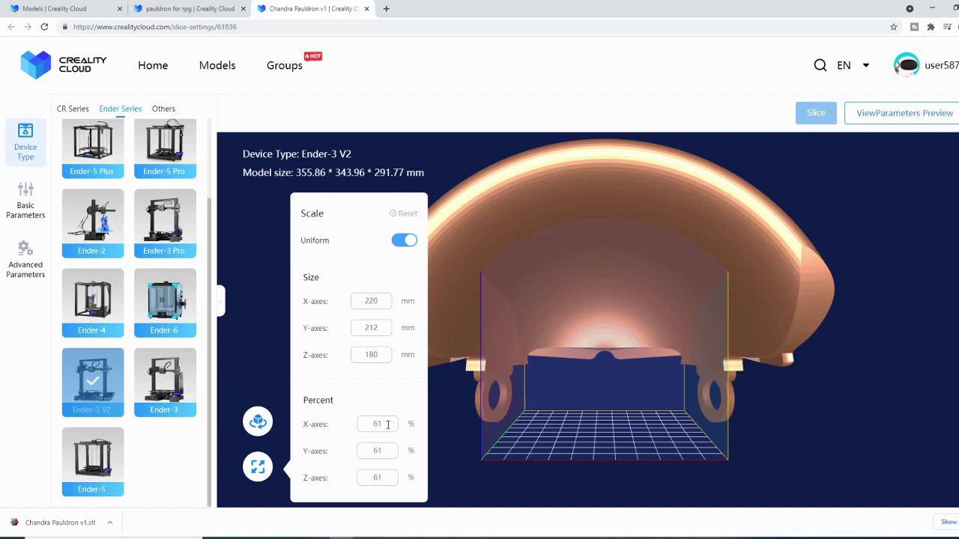
drag(390, 427, 346, 426)
text(12)
click(353, 451)
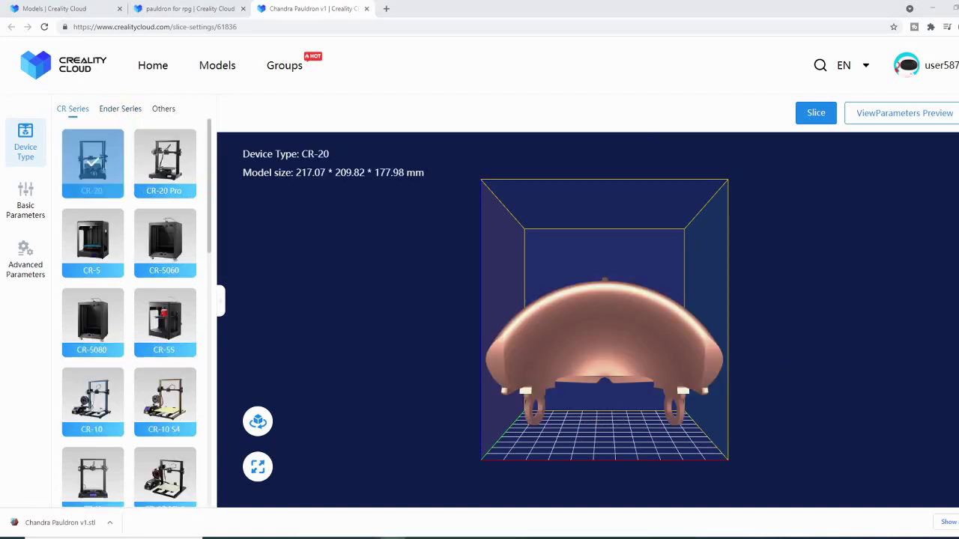
drag(326, 338, 283, 322)
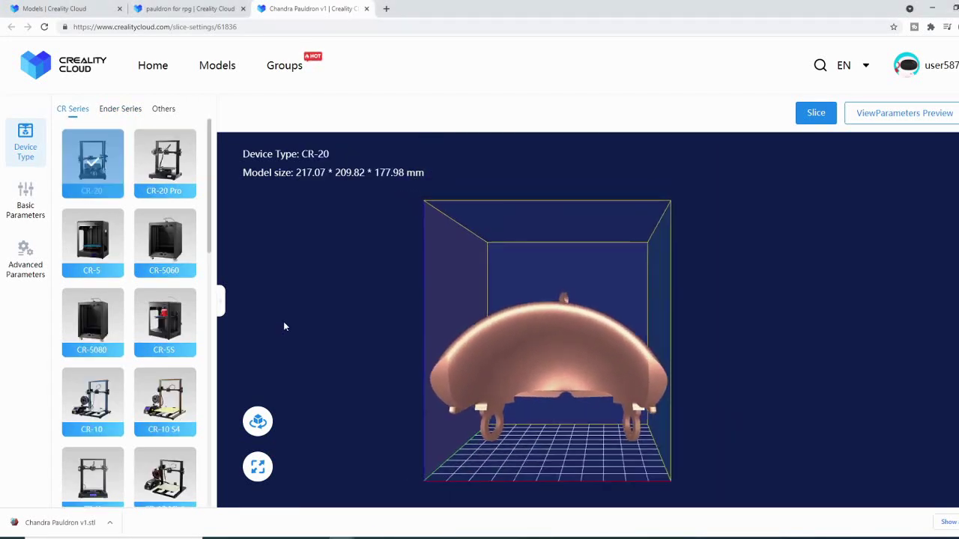
click(259, 420)
click(267, 424)
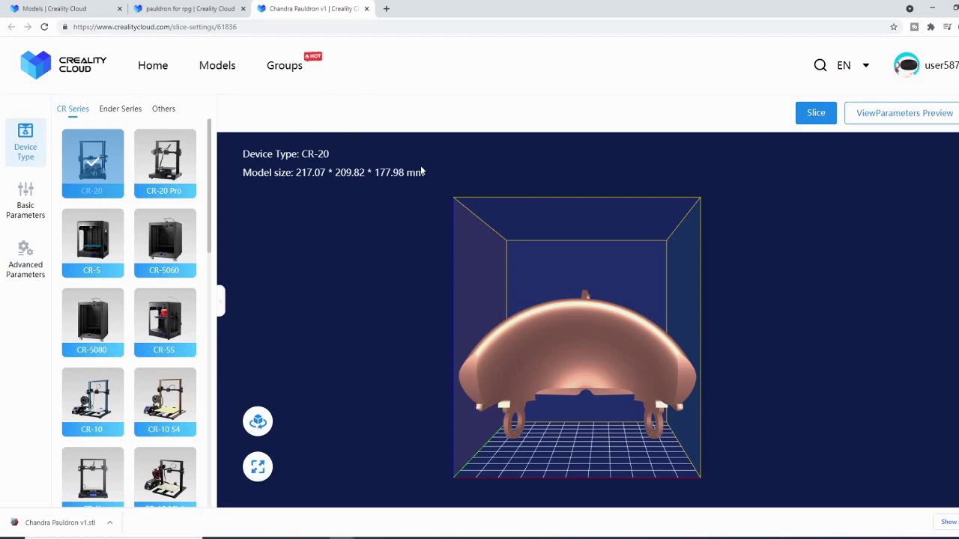
Reselect Ender-3 V2 and scale the pauldron uniformly to 61% to fit the build volume.
click(120, 111)
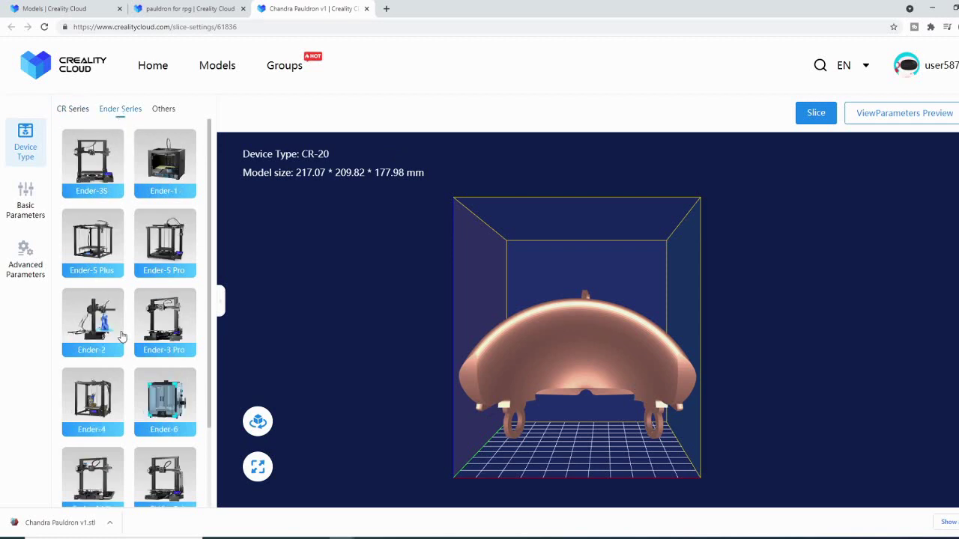
scroll(121, 337, down, 2)
click(92, 384)
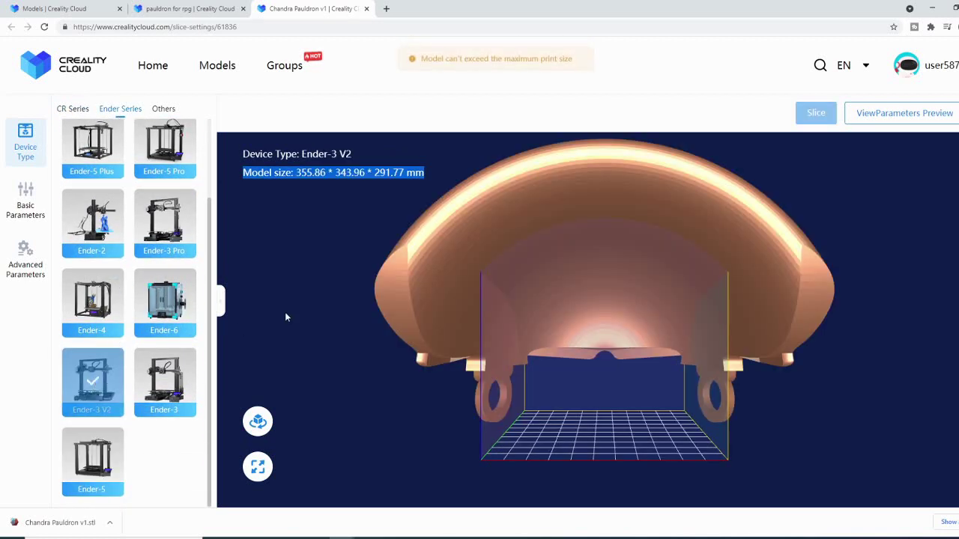
click(258, 467)
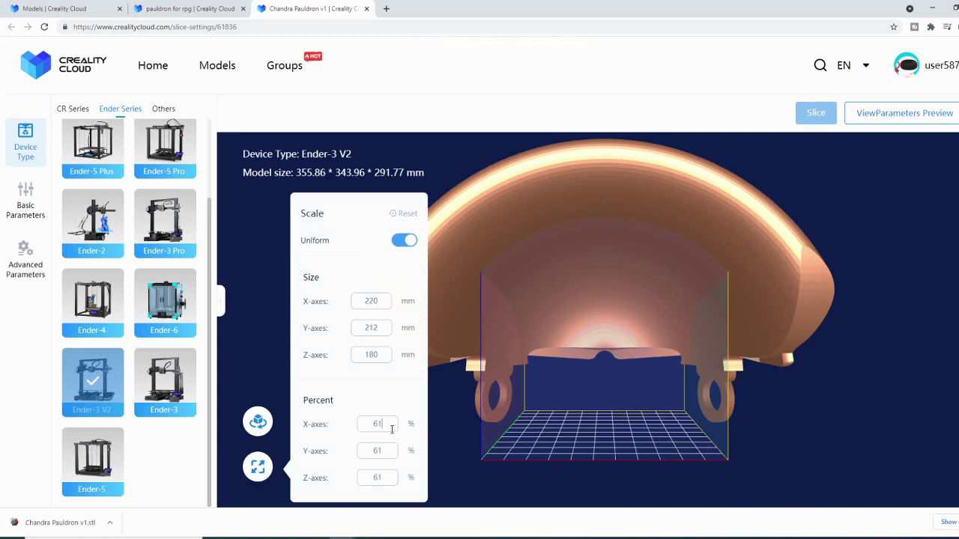
click(455, 426)
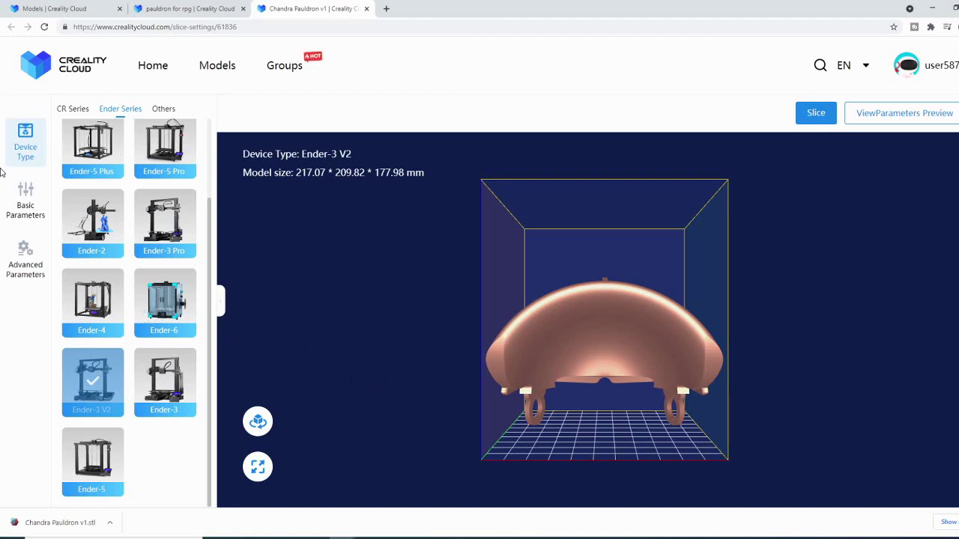
click(17, 206)
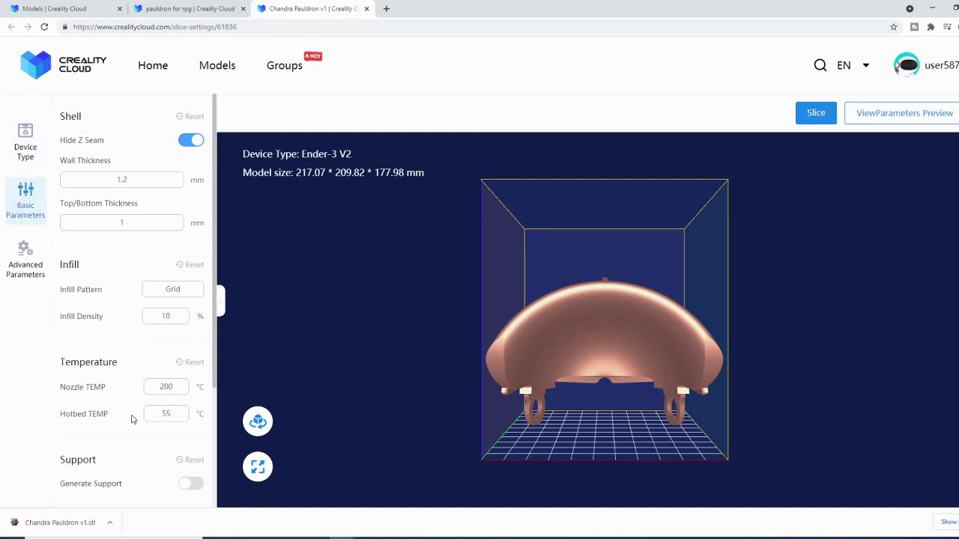
Add a brim and generate supports only where touching the build plate.
scroll(123, 397, down, 2)
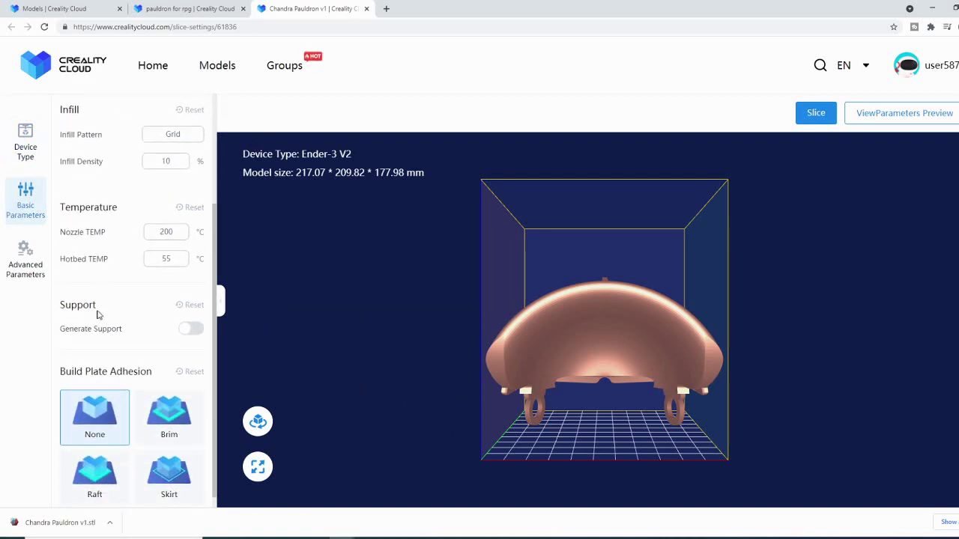
scroll(97, 315, down, 1)
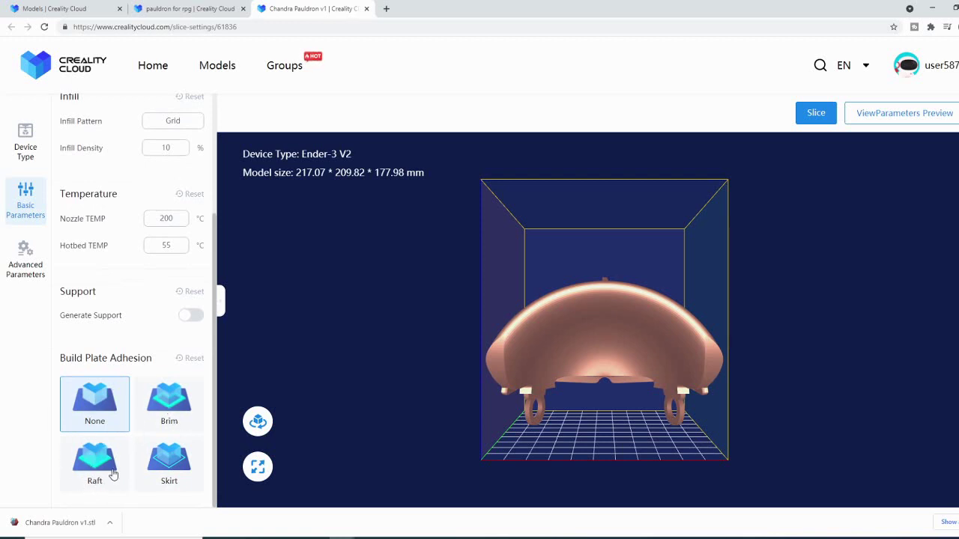
click(160, 401)
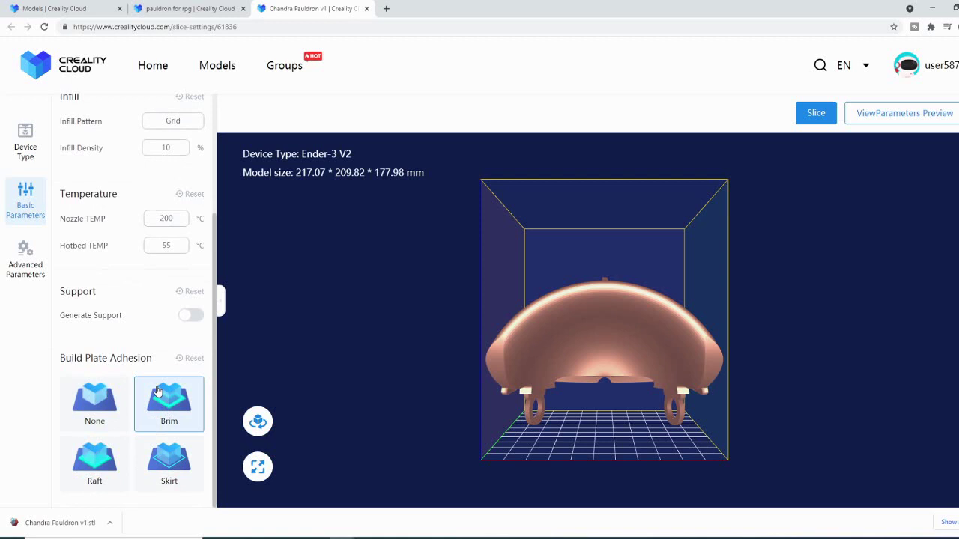
scroll(158, 391, up, 2)
click(189, 419)
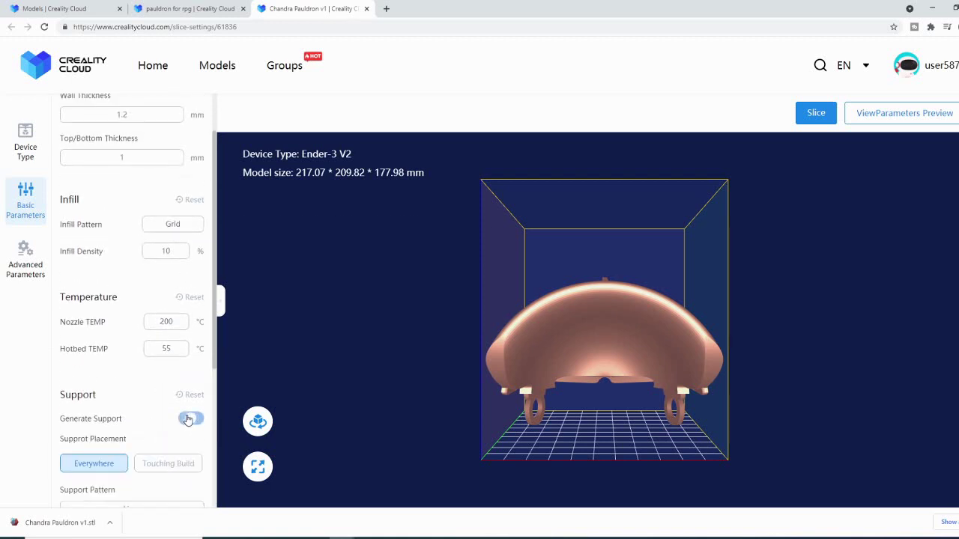
scroll(137, 445, down, 3)
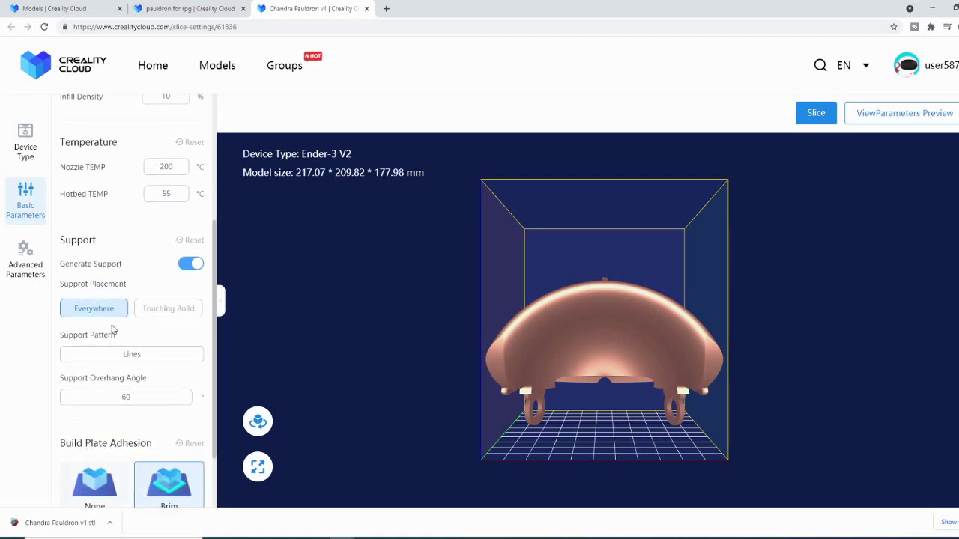
click(169, 310)
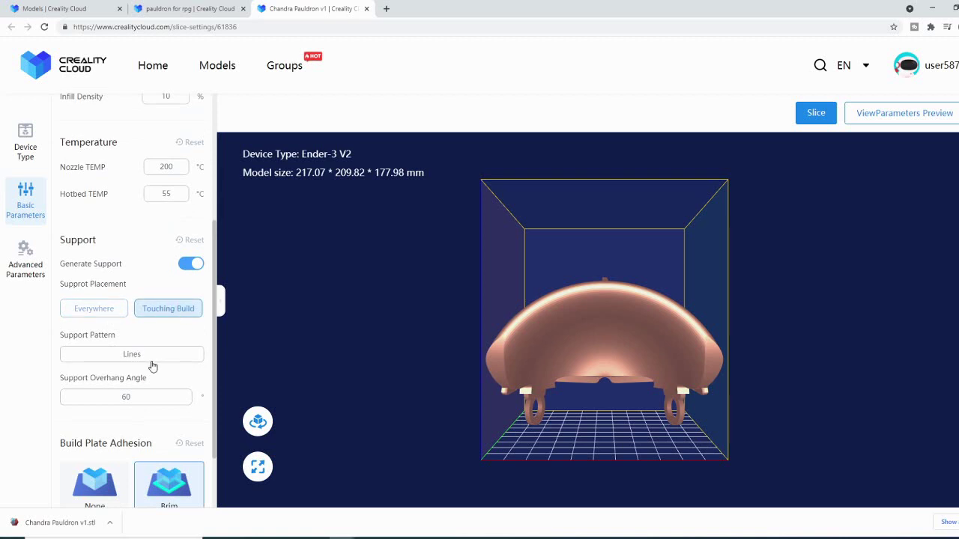
scroll(126, 322, up, 2)
Set nozzle temperature to 215 °C, infill density to 15% and top/bottom thickness to 1.2 mm.
drag(183, 270, 146, 271)
text(215)
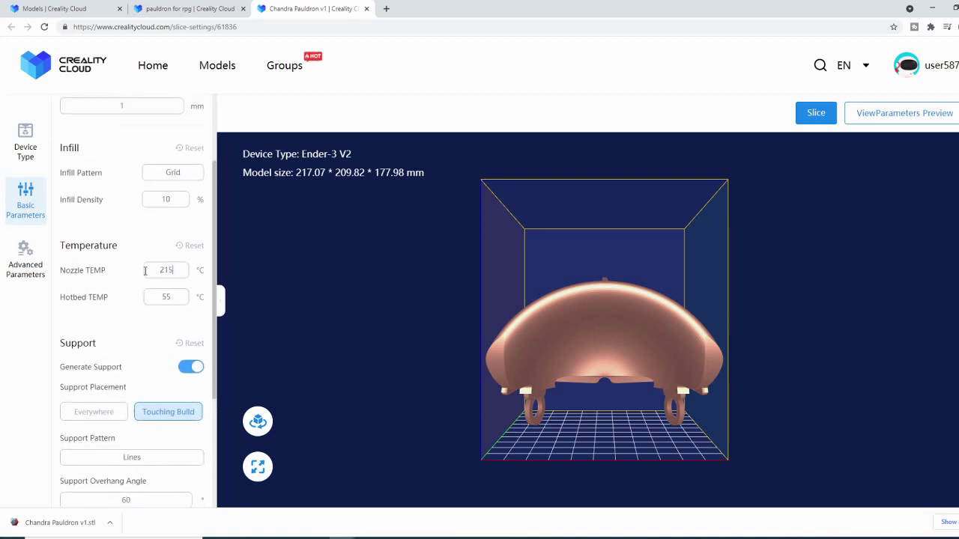
scroll(165, 296, up, 2)
drag(172, 304, 143, 303)
text(15)
scroll(161, 370, up, 1)
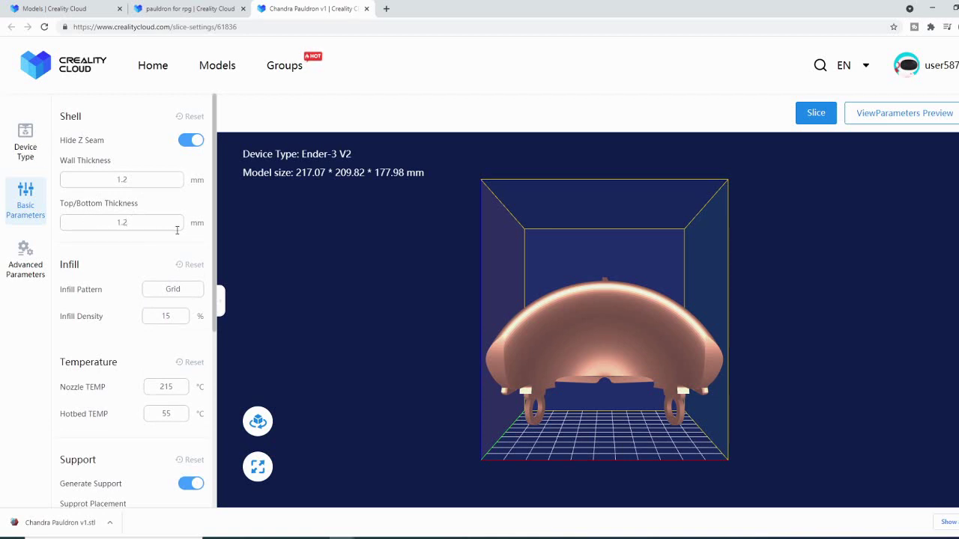
click(136, 219)
scroll(135, 218, down, 3)
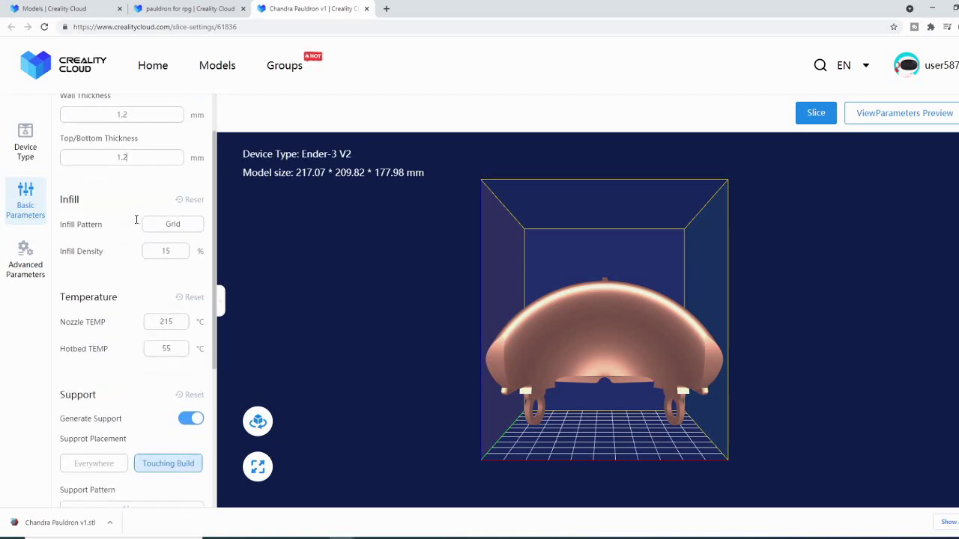
scroll(135, 194, up, 3)
scroll(118, 299, down, 3)
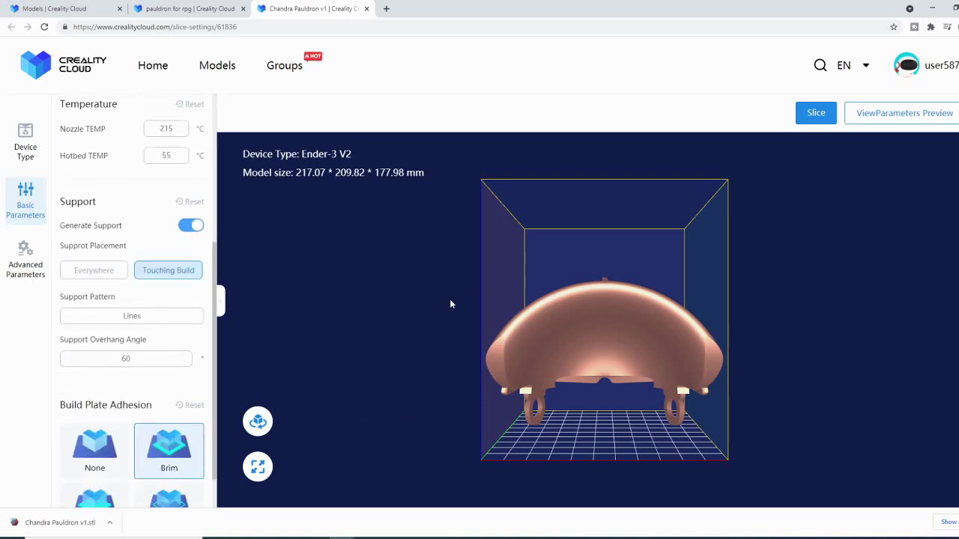
Review advanced settings (PLA, 0.15 mm layers, speeds, retraction), then slice the pauldron.
click(22, 270)
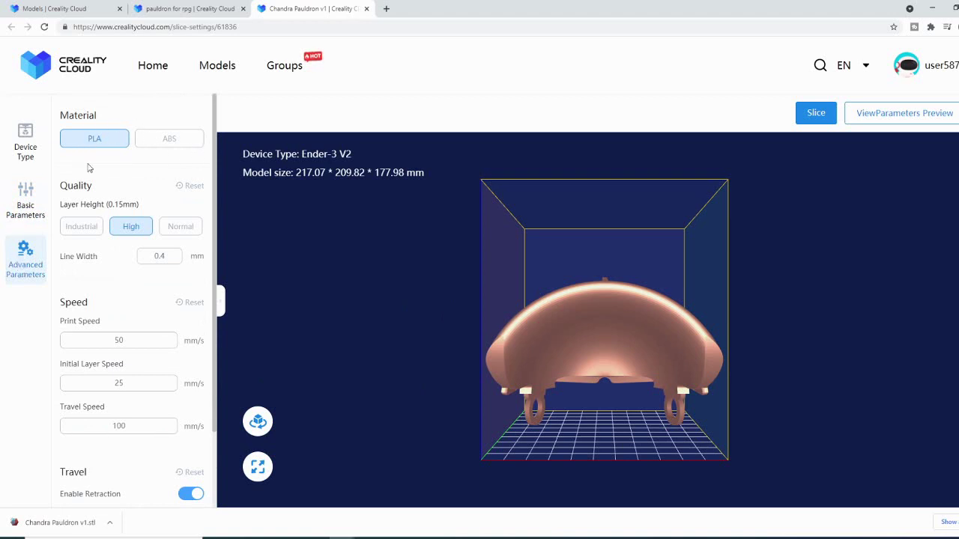
scroll(104, 340, down, 2)
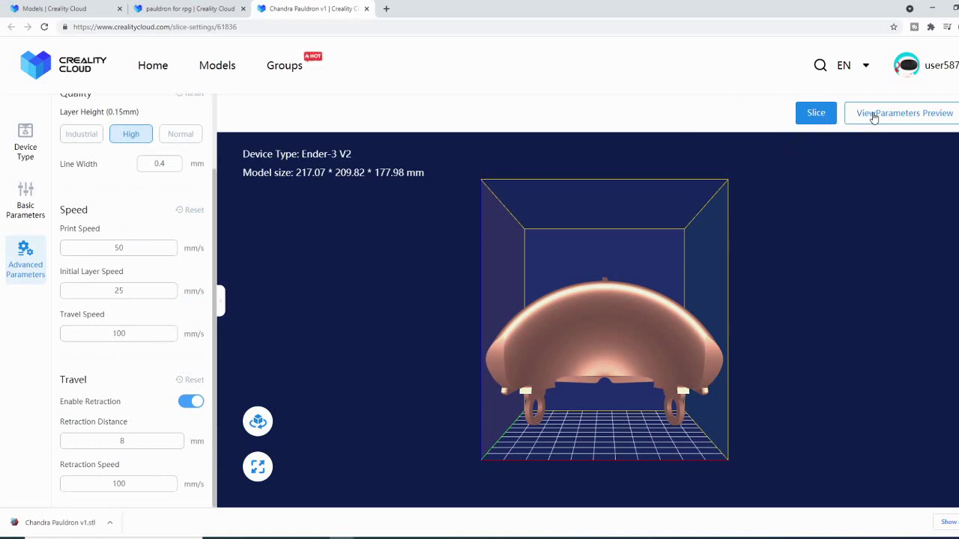
click(815, 113)
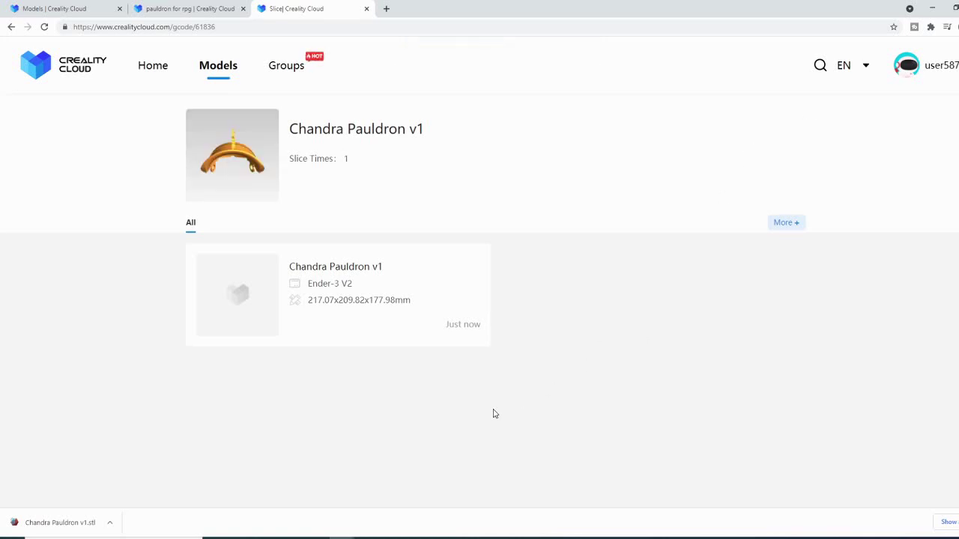
View the Ender-3 V2 slice's G-code details, then return to the slice results.
click(322, 272)
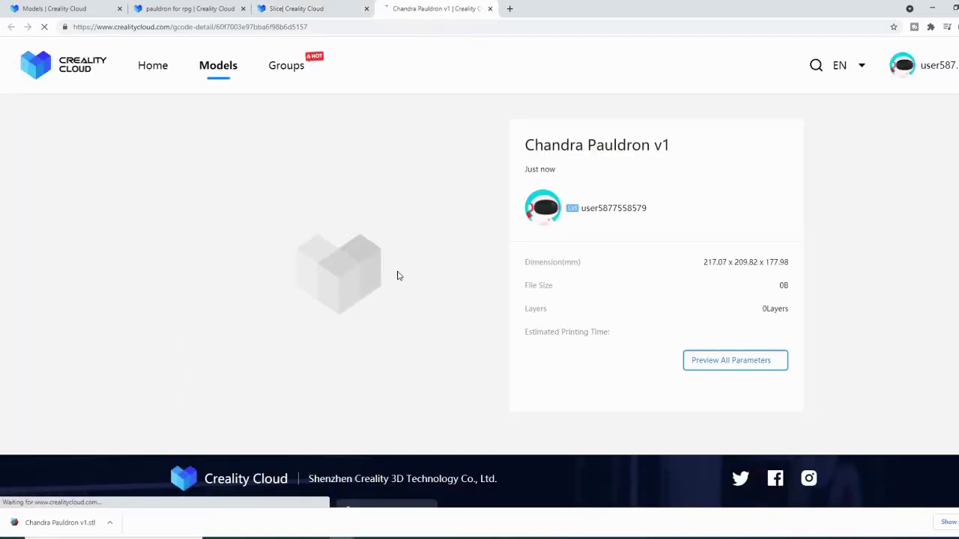
click(285, 9)
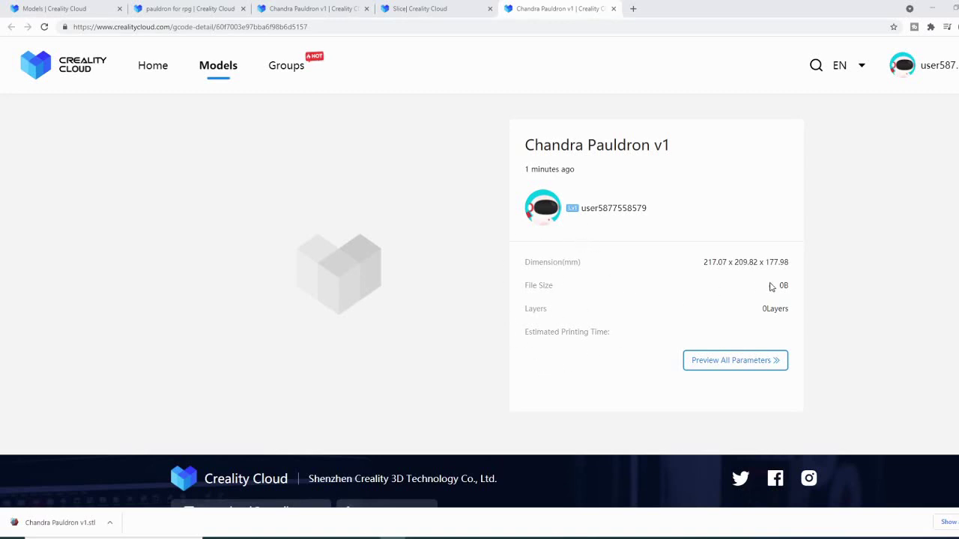
click(716, 363)
scroll(628, 320, down, 5)
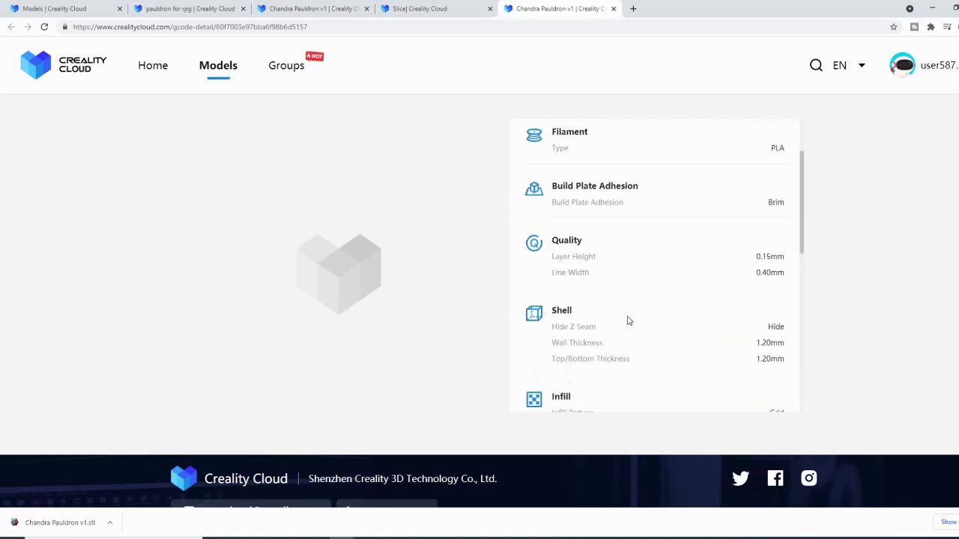
scroll(627, 322, down, 3)
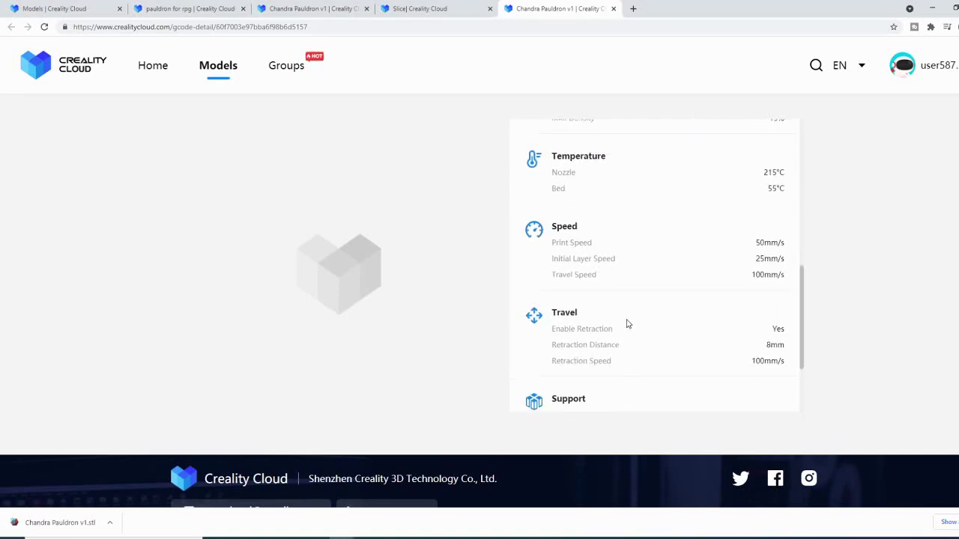
scroll(626, 323, up, 6)
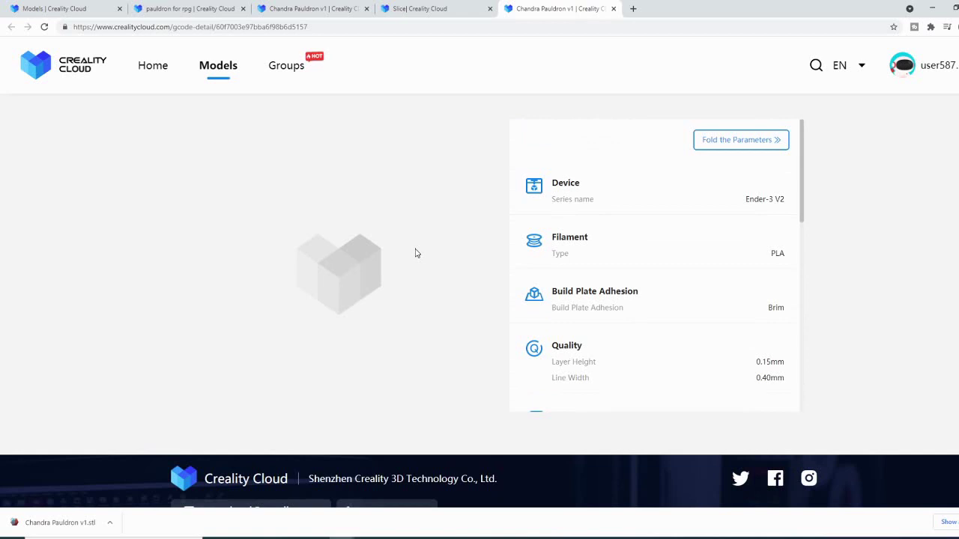
click(746, 149)
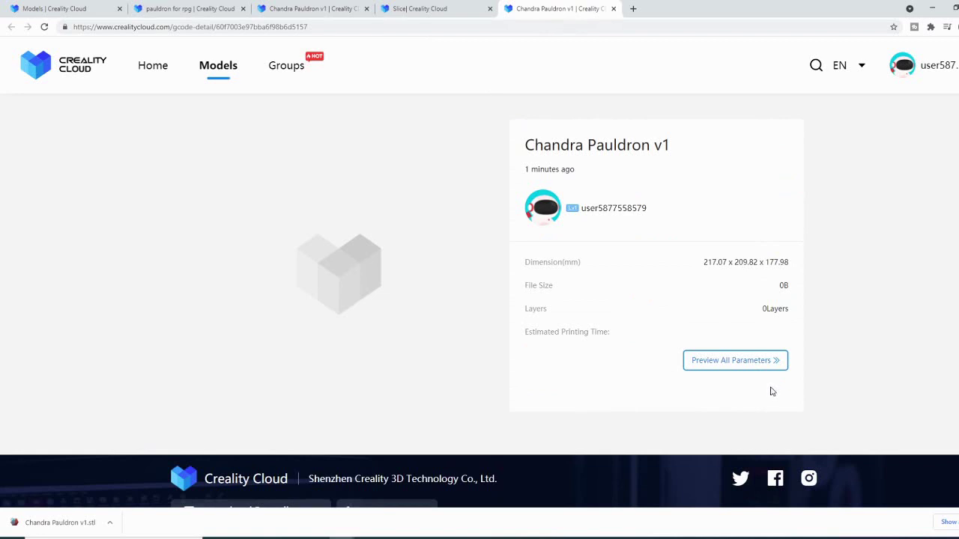
scroll(614, 361, down, 2)
scroll(619, 367, up, 2)
scroll(747, 385, down, 2)
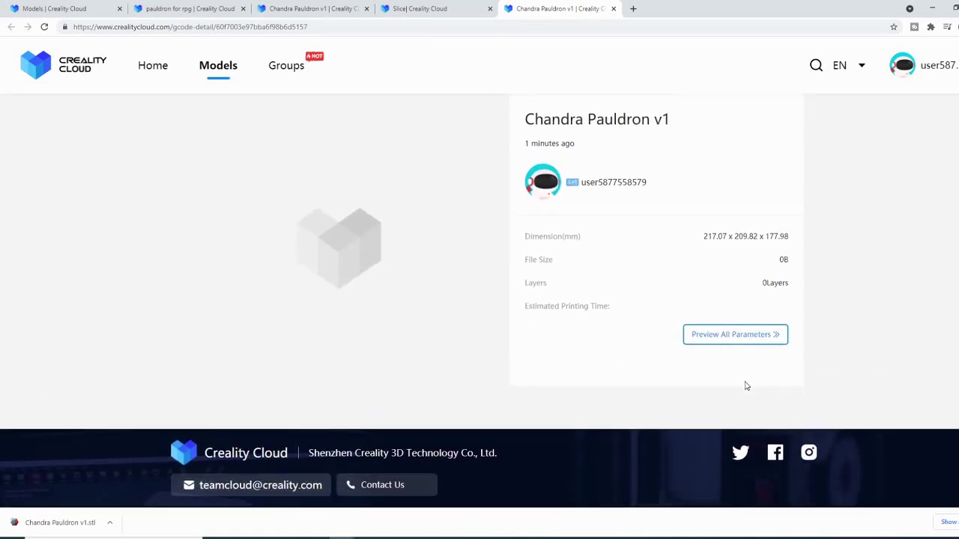
scroll(739, 362, up, 2)
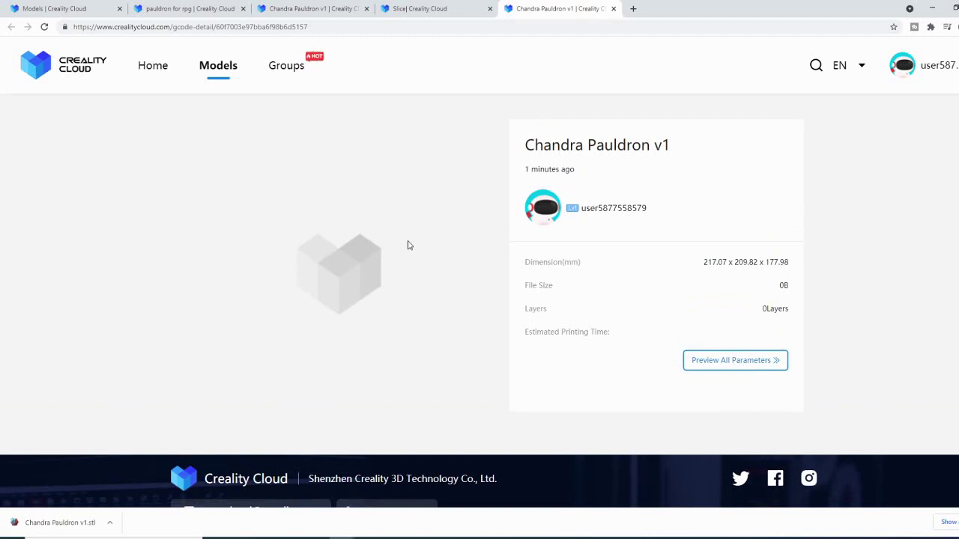
Browse the Models gallery, scrolling through the listed models.
click(218, 74)
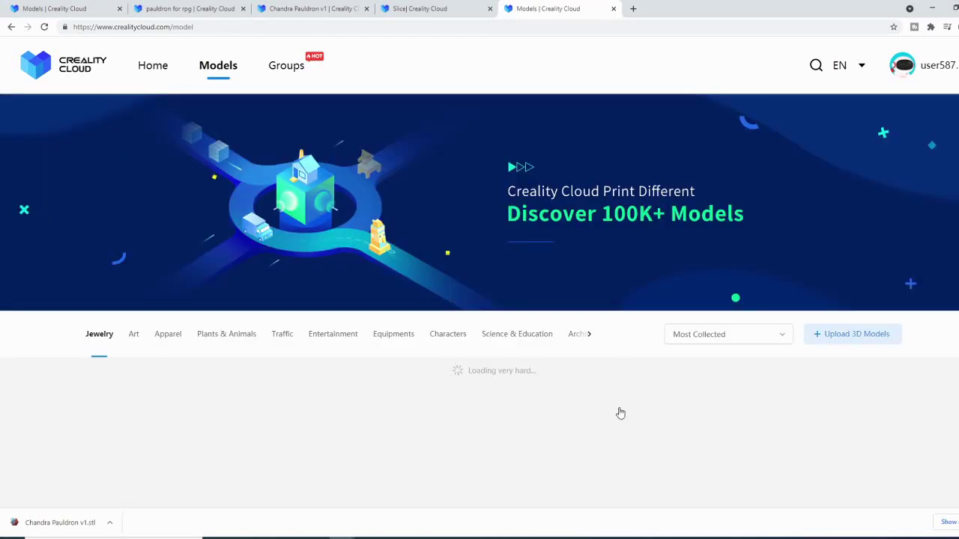
scroll(566, 385, down, 5)
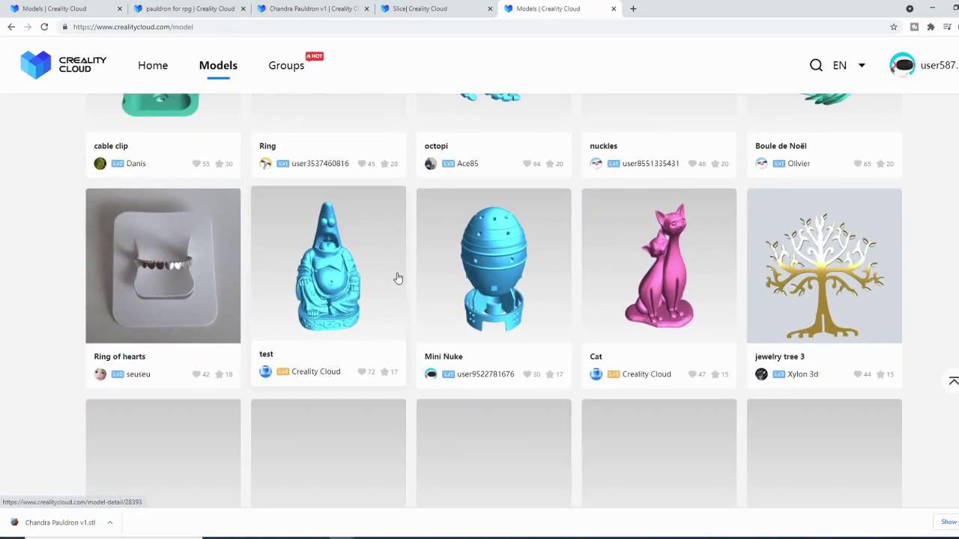
scroll(578, 299, down, 4)
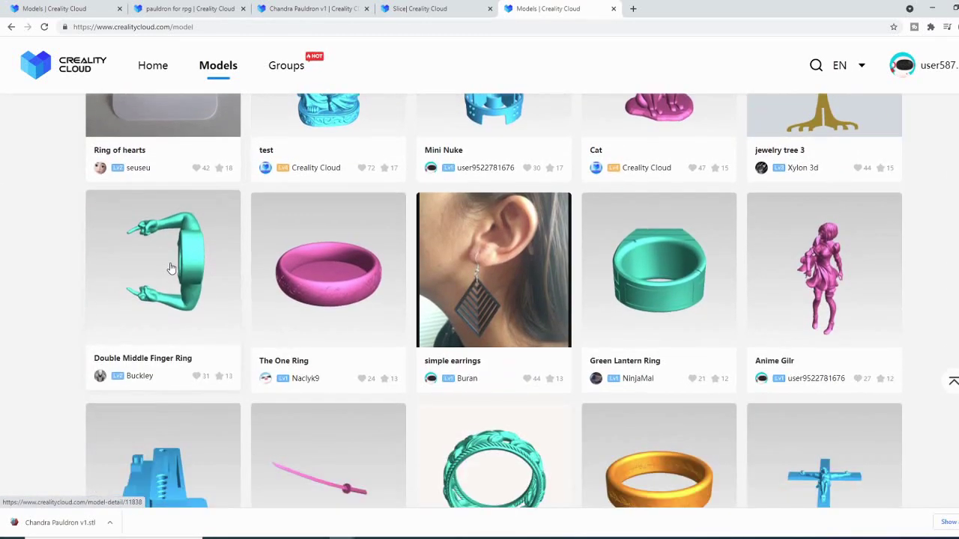
scroll(429, 298, down, 3)
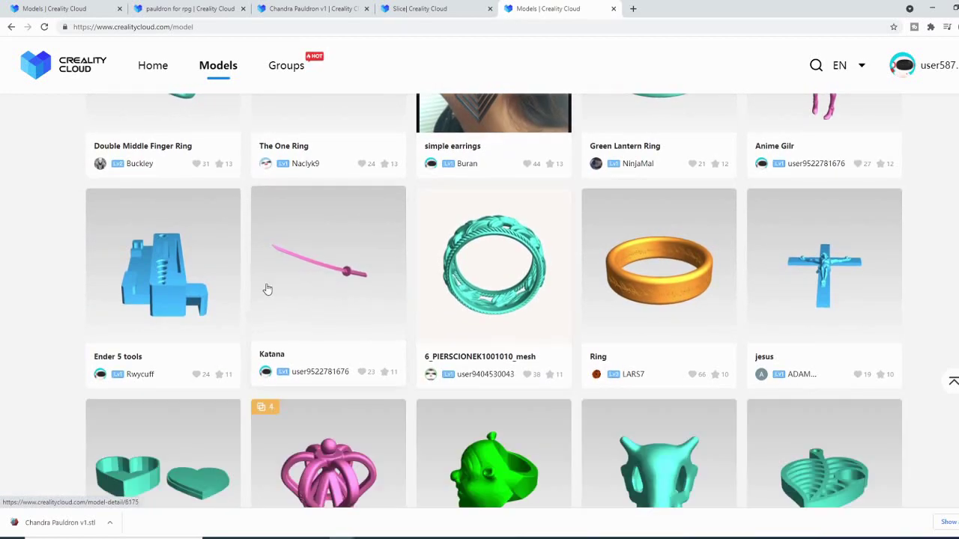
scroll(409, 293, down, 1)
scroll(408, 293, down, 3)
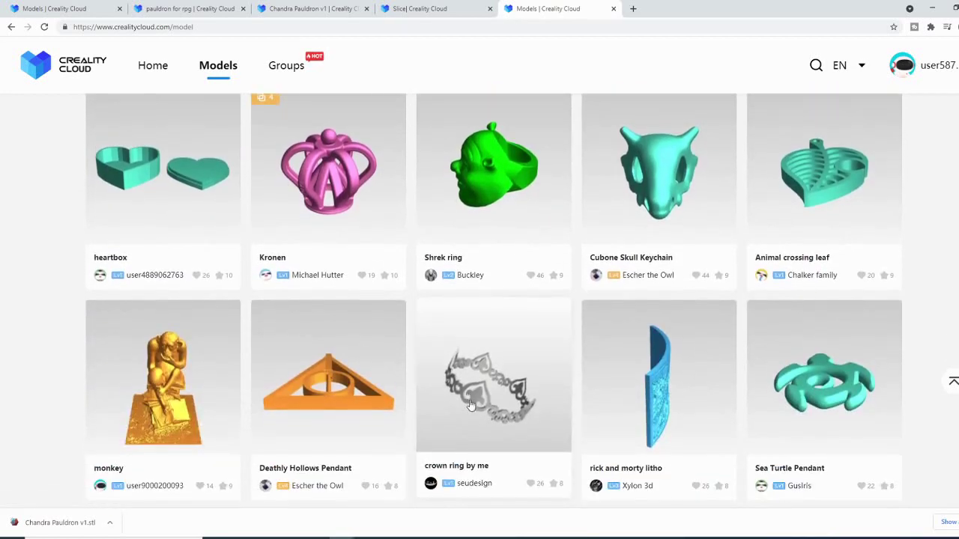
scroll(465, 403, up, 4)
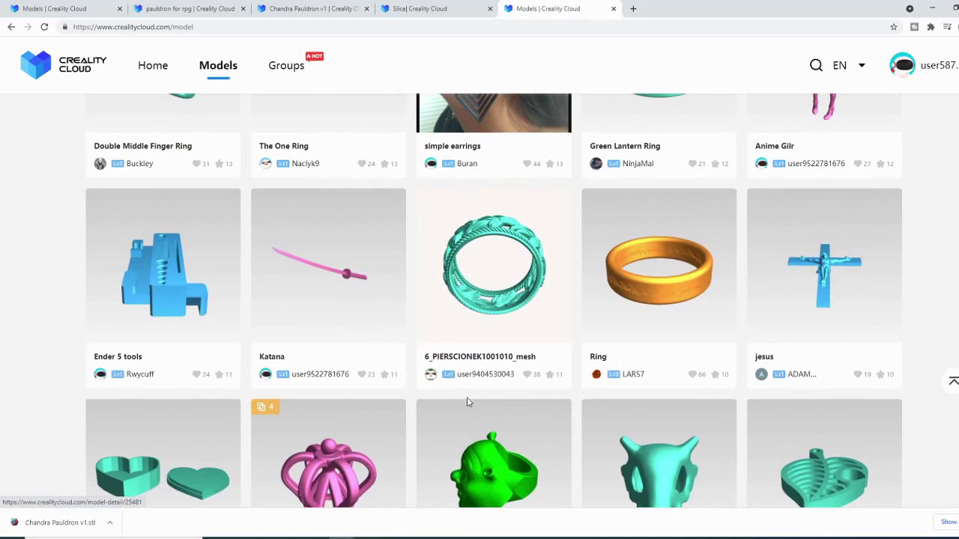
scroll(468, 404, up, 8)
scroll(469, 405, up, 3)
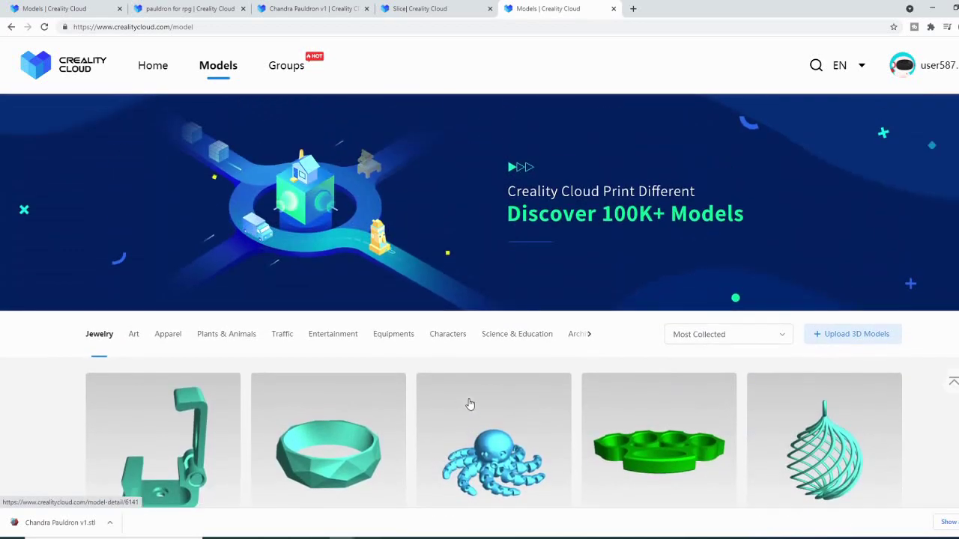
Go back via the home page to Models and open the nuckles model's page.
click(152, 67)
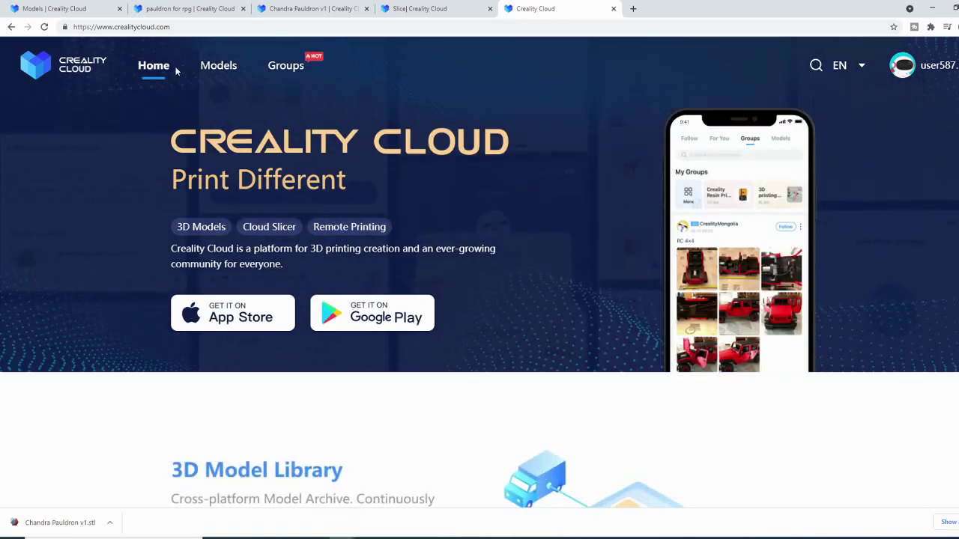
scroll(349, 367, down, 5)
scroll(348, 366, up, 5)
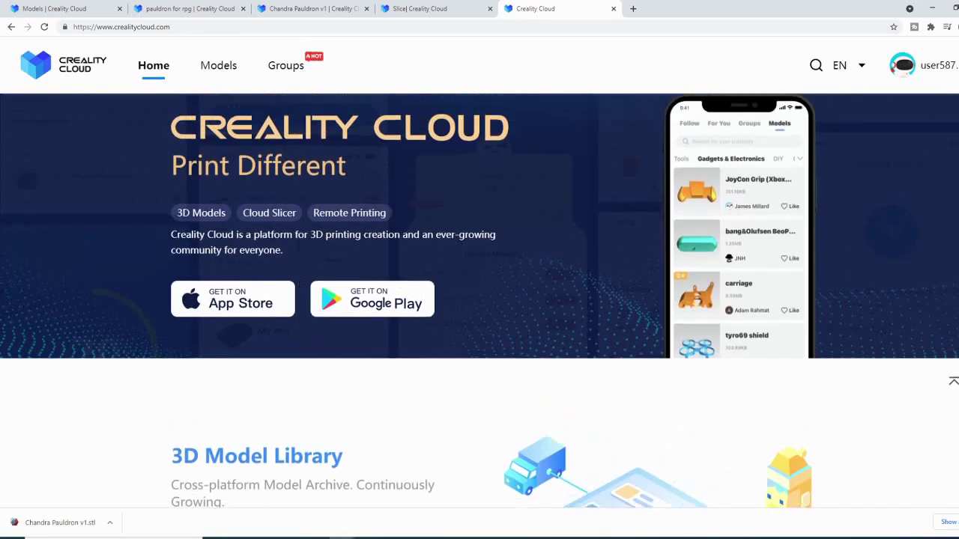
click(212, 70)
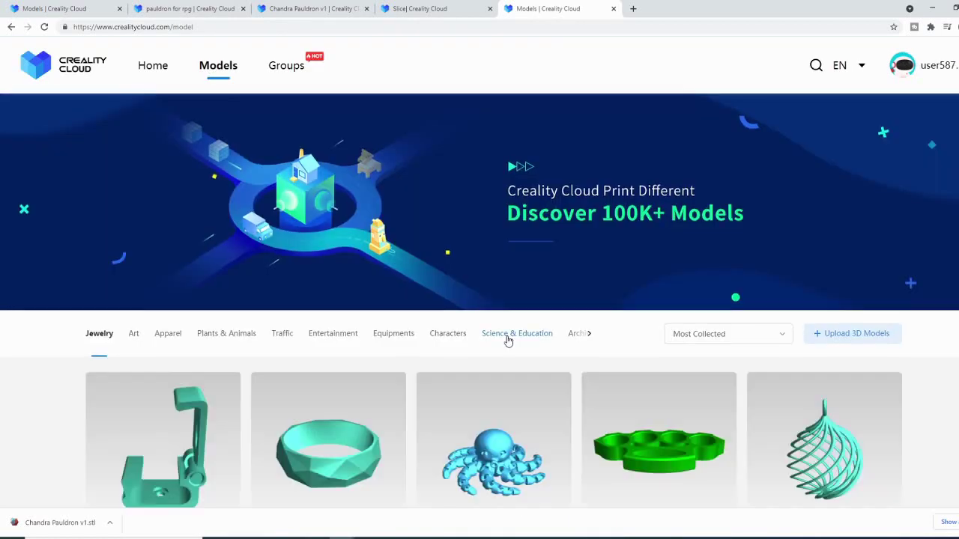
scroll(507, 342, down, 4)
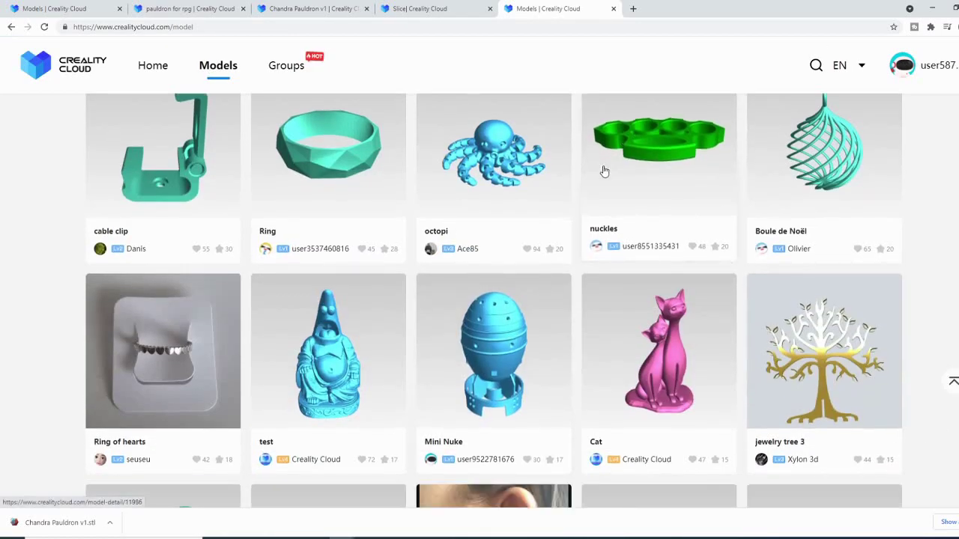
click(672, 141)
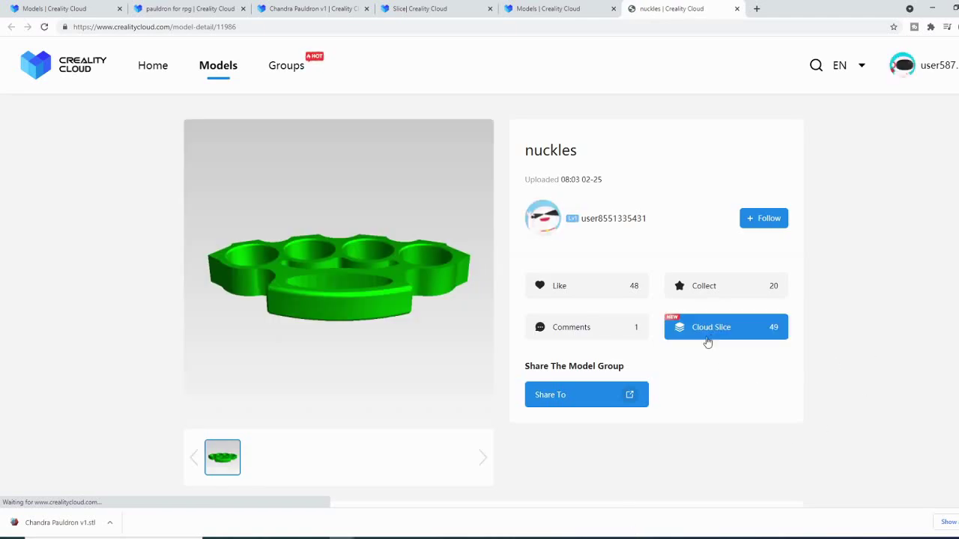
Send the nuckles model to the cloud slicer in its own tab.
scroll(418, 372, down, 2)
scroll(589, 387, up, 2)
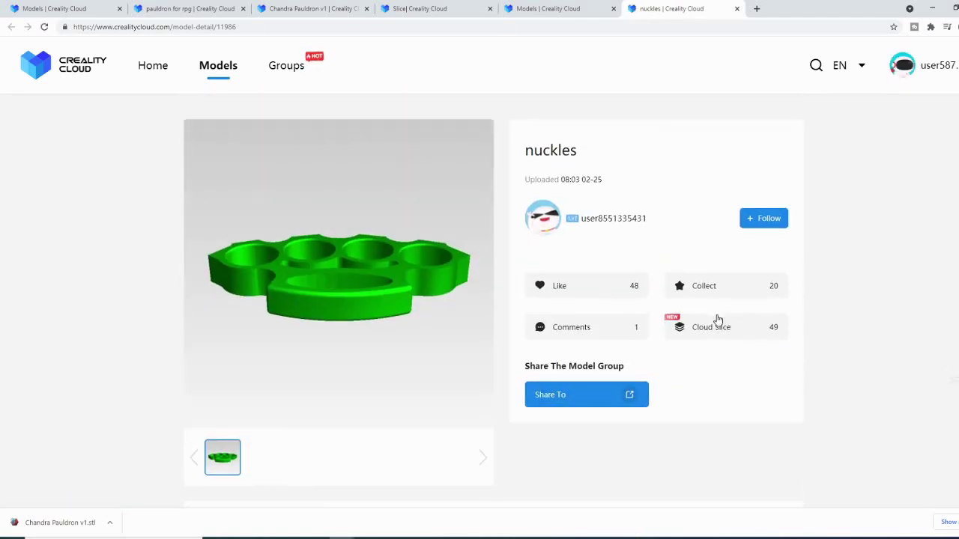
click(715, 330)
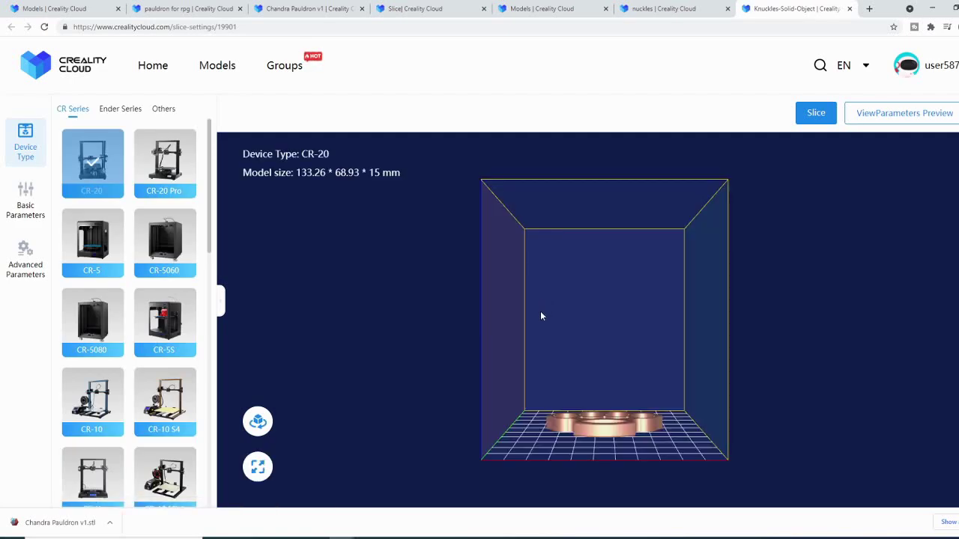
Orbit the CR-20 print volume to oblique and side views, then return to the model gallery.
scroll(539, 310, up, 5)
drag(764, 389, 774, 452)
drag(331, 327, 337, 299)
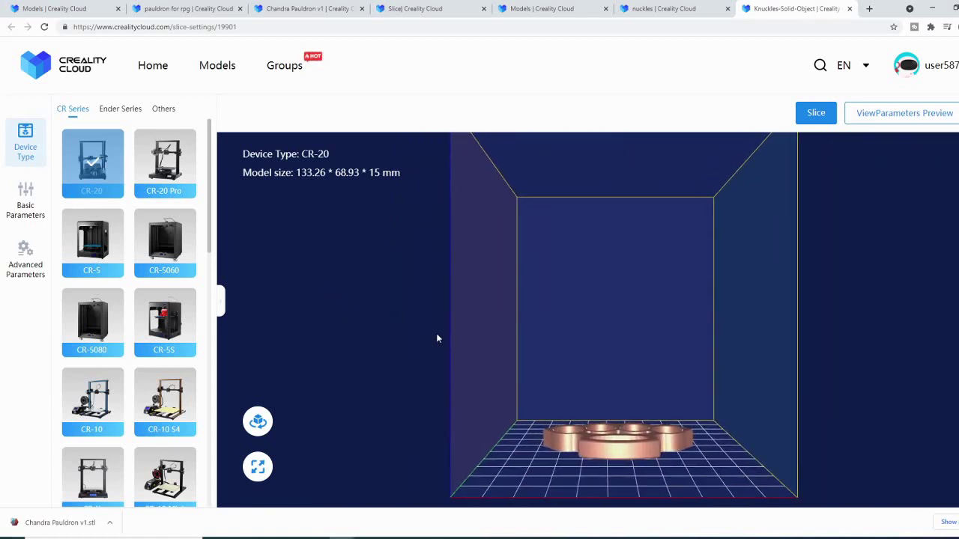
click(507, 14)
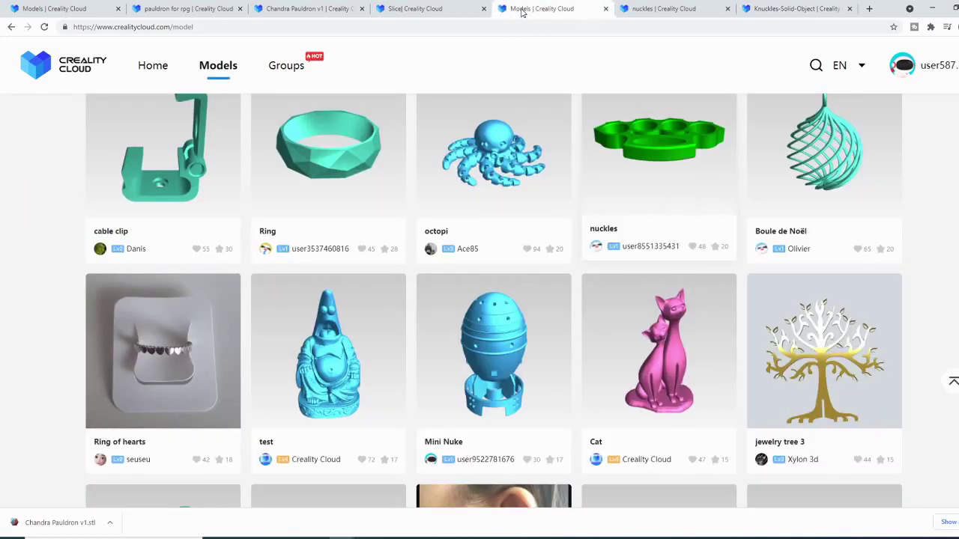
Review the Chandra Pauldron v1 G-code details from the slice history.
click(462, 13)
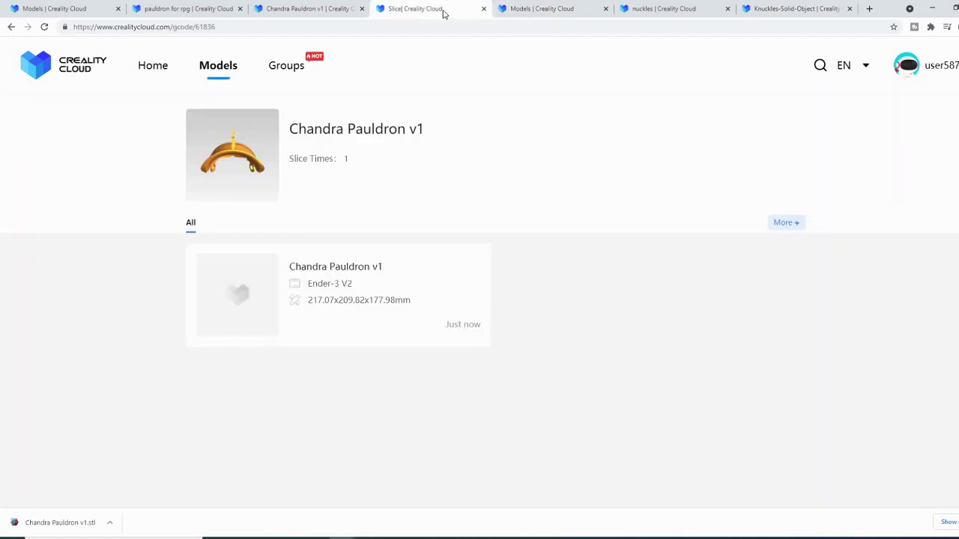
click(315, 271)
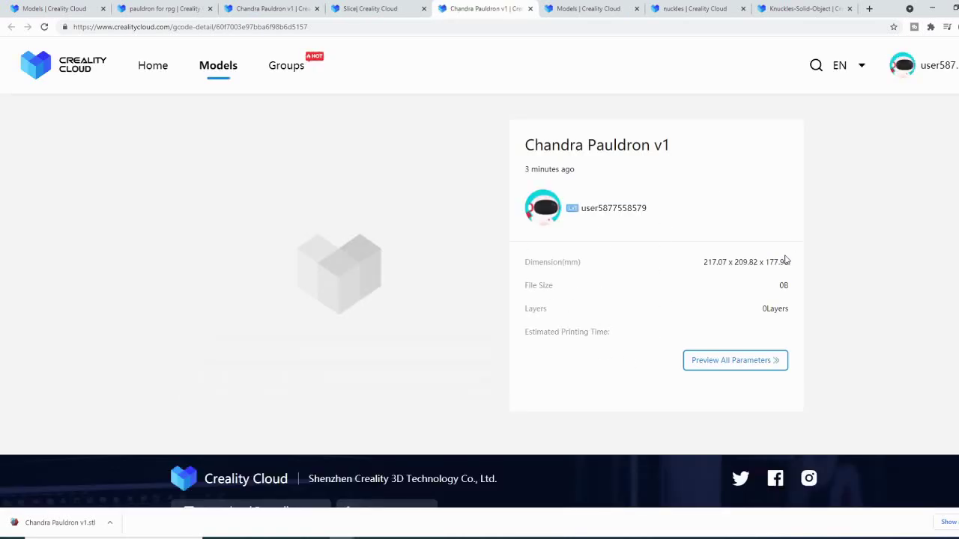
scroll(543, 284, down, 1)
scroll(524, 267, up, 1)
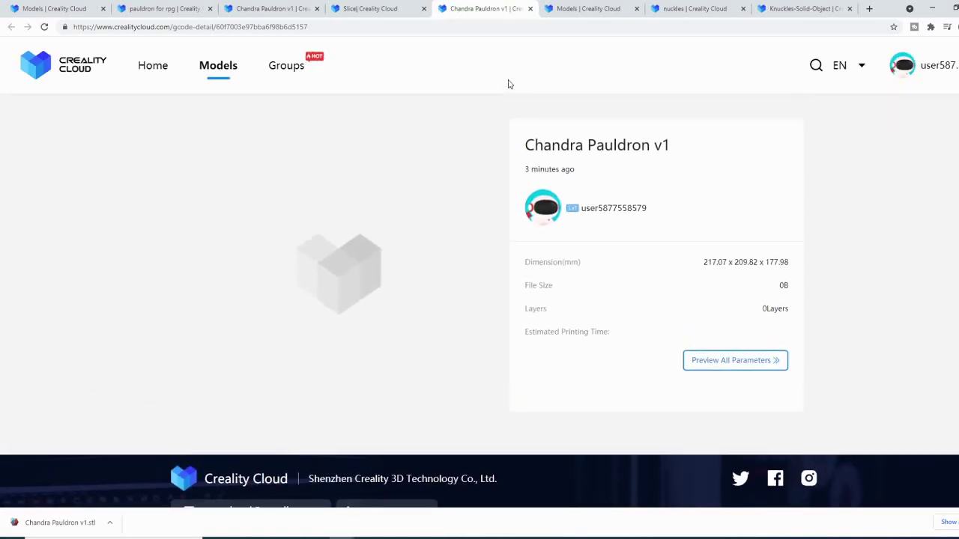
Close the pauldron G-code detail and slice history pages and return to the nuckles page.
click(529, 9)
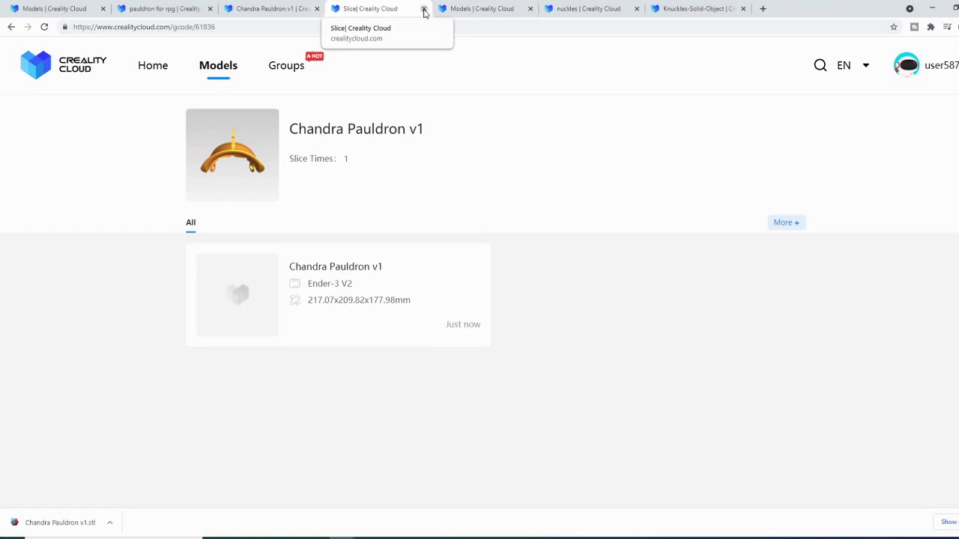
click(423, 9)
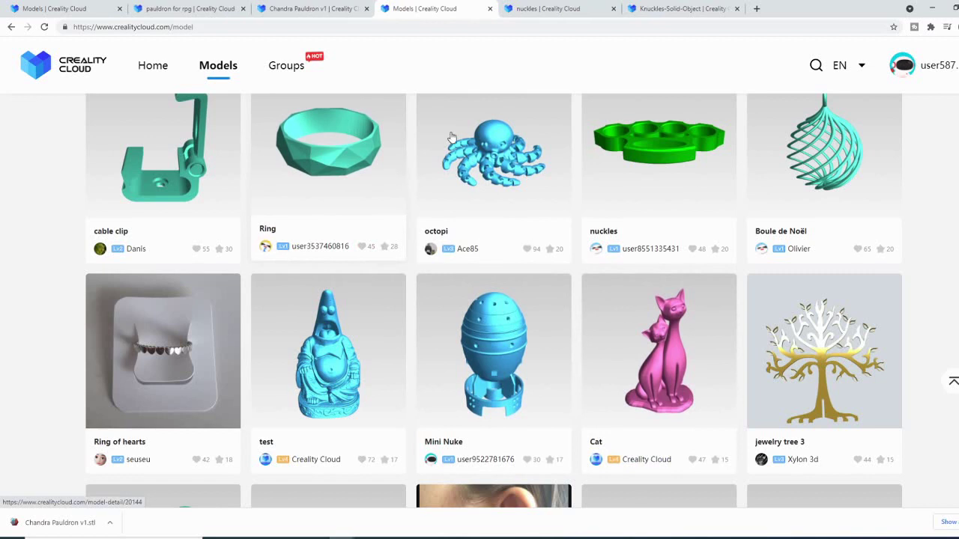
click(529, 12)
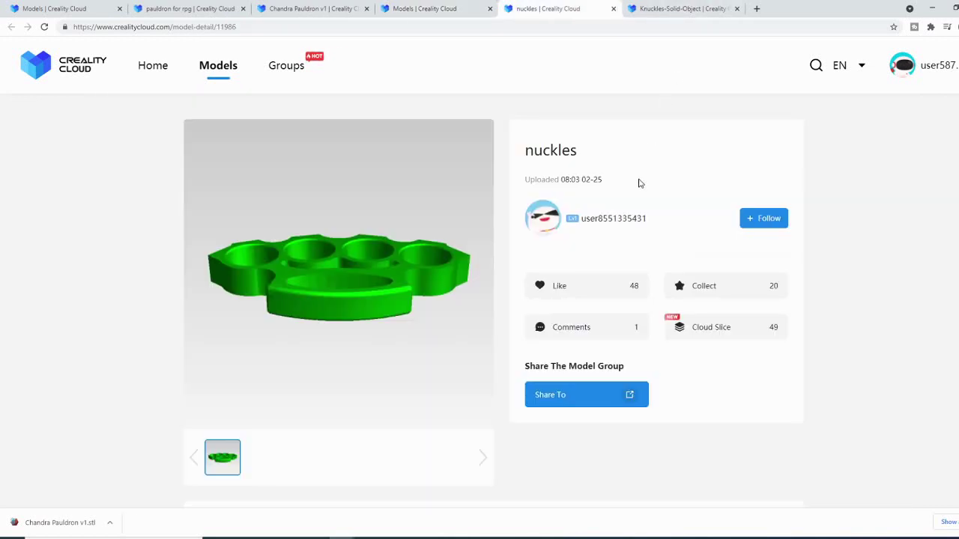
Show the Knuckles-Solid-Object advanced parameters: 0.15 mm layers, 50 mm/s speed, 8 mm retraction.
click(652, 8)
drag(688, 303, 669, 343)
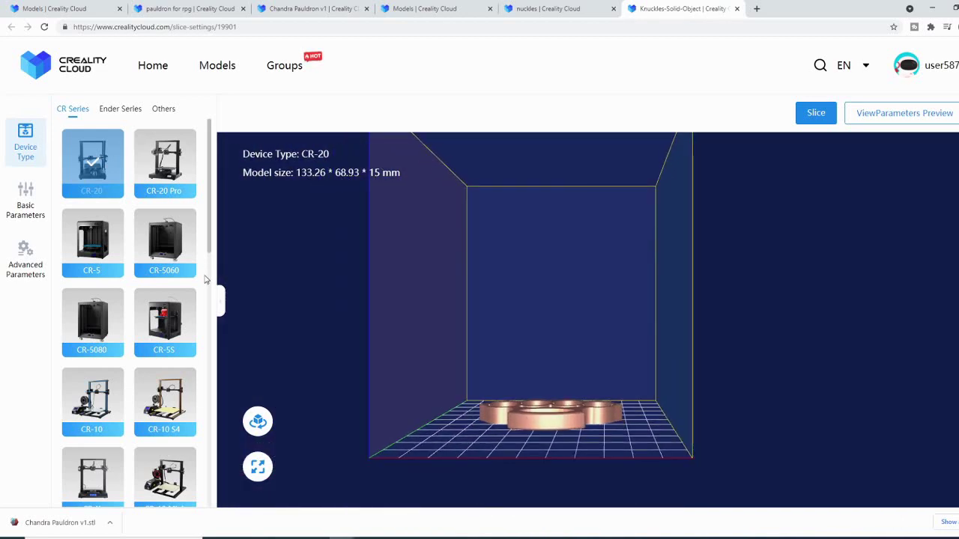
scroll(122, 274, down, 5)
click(30, 267)
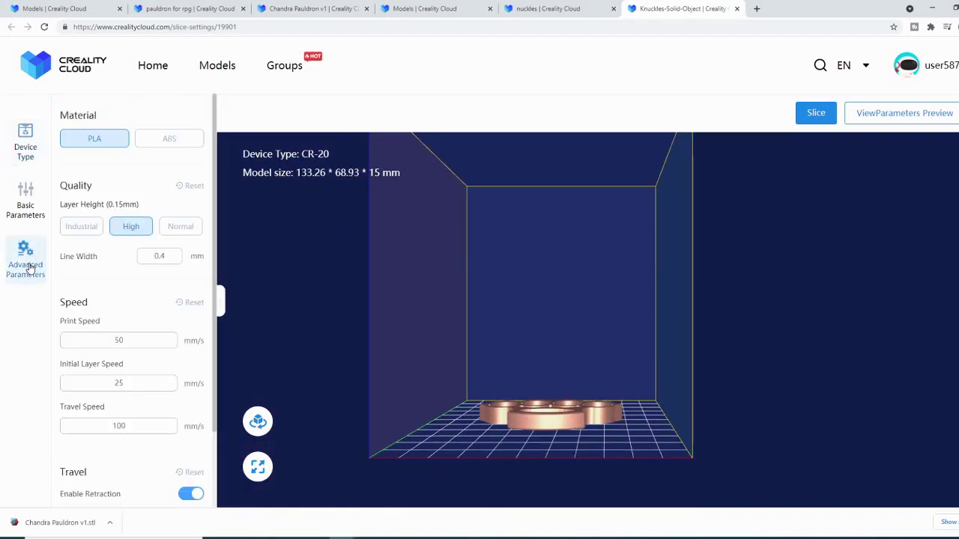
scroll(161, 405, down, 1)
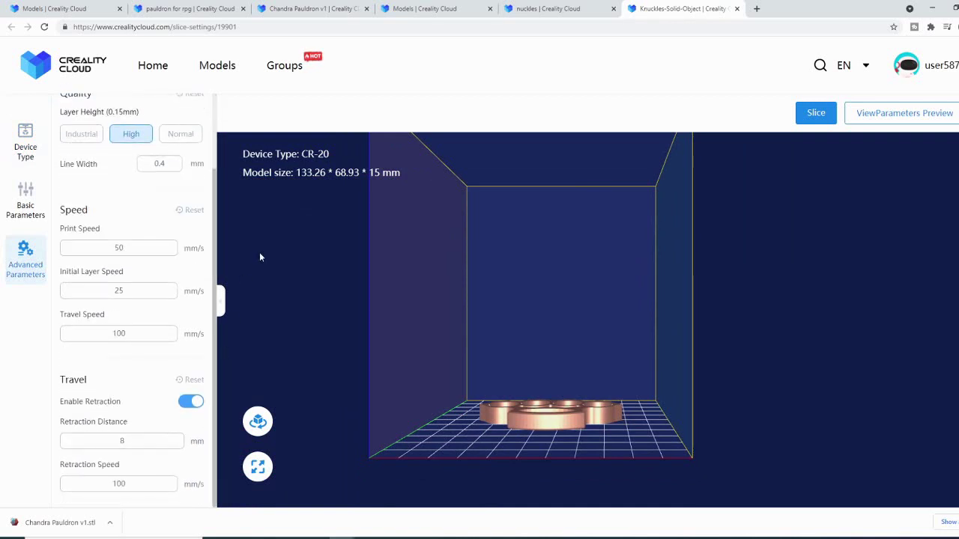
Orbit the Knuckles build volume to new angles, ending on a side-on view.
drag(832, 409, 478, 404)
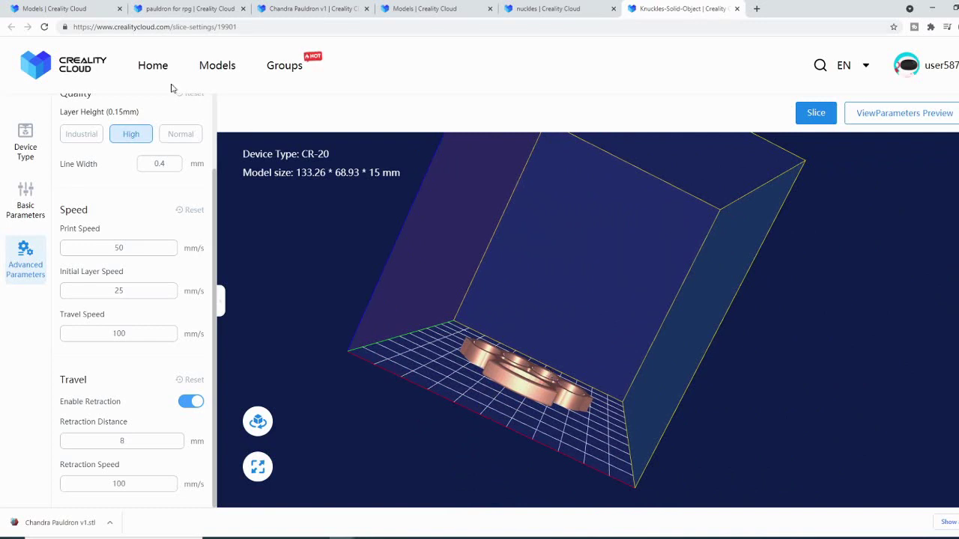
drag(524, 363, 460, 350)
drag(553, 470, 397, 393)
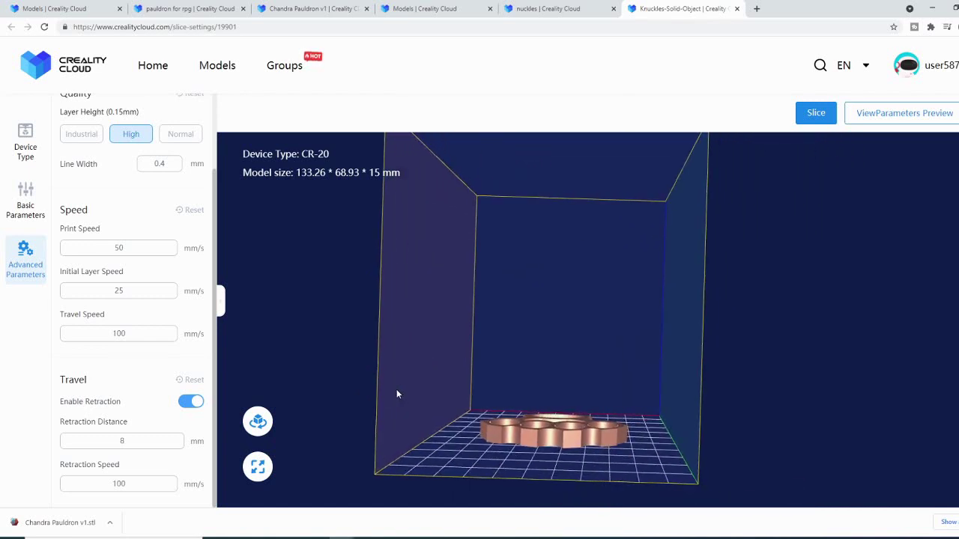